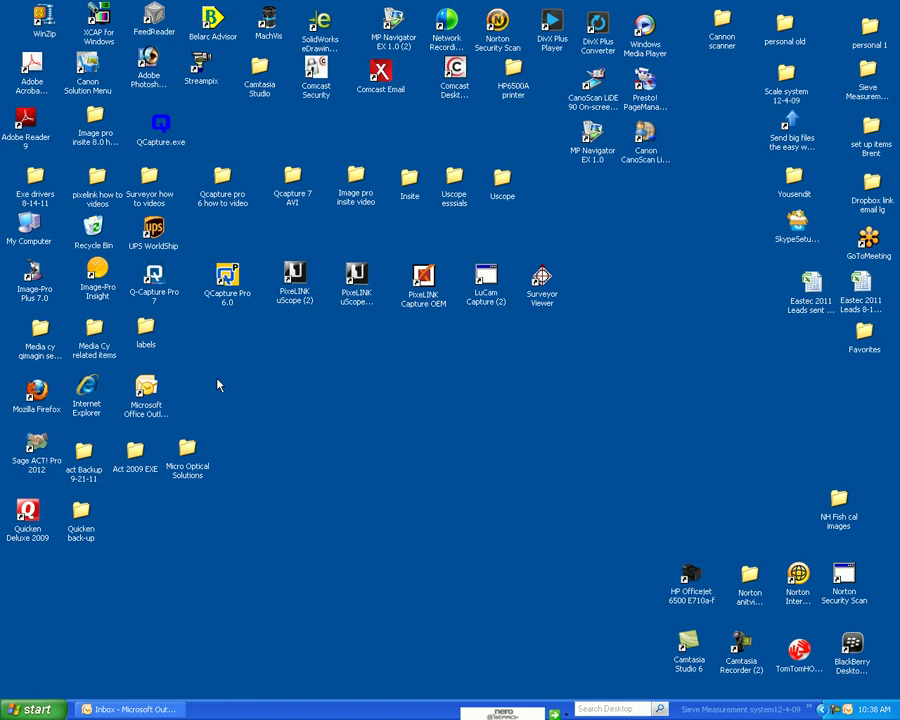
Launch Image-Pro Insight from its Windows XP desktop shortcut
left_click(103, 276)
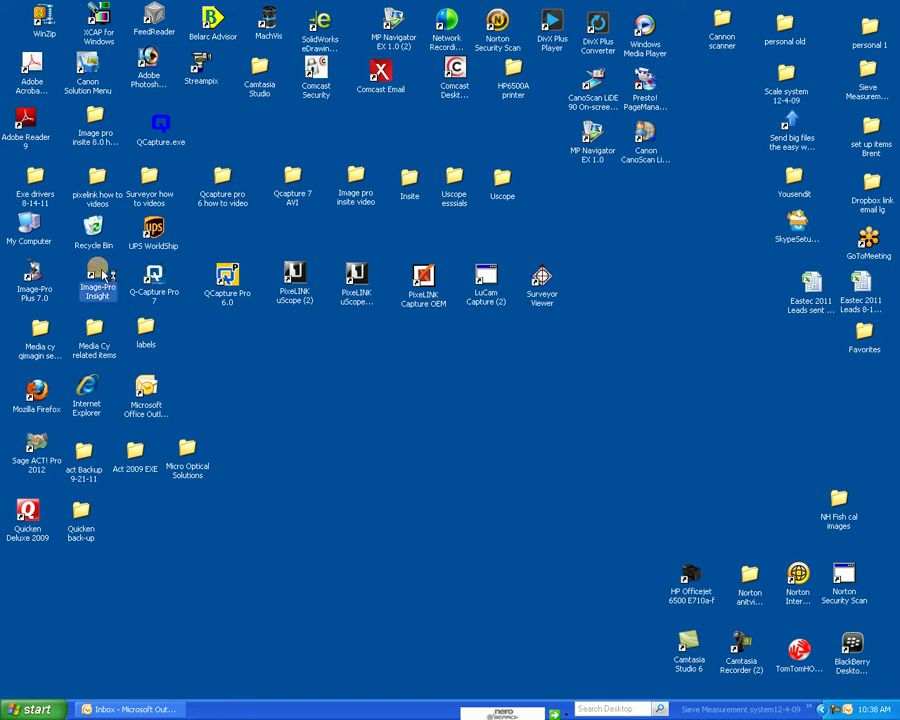
double_click(103, 276)
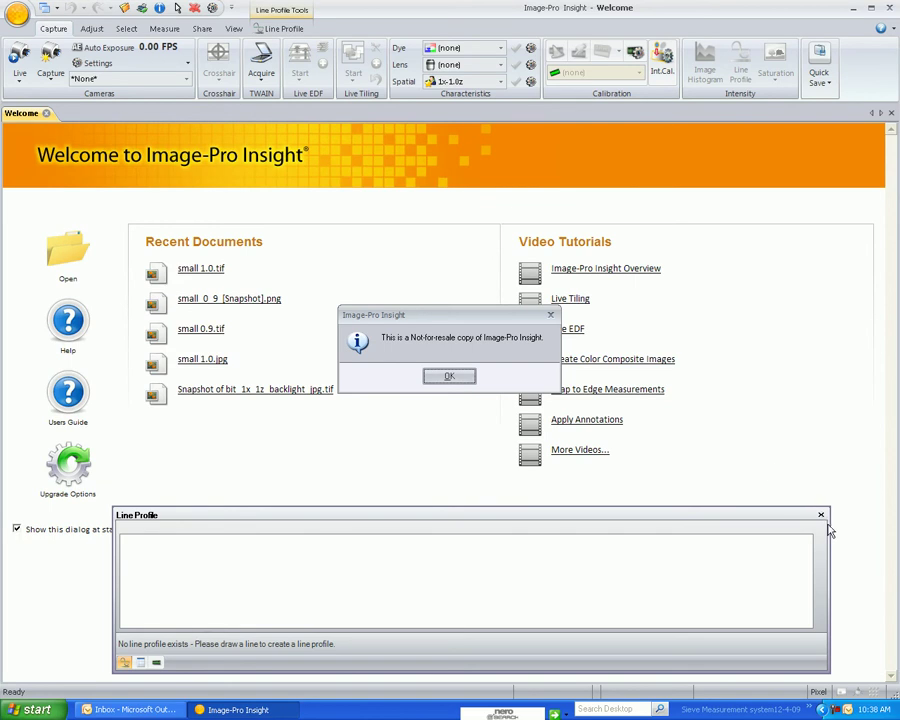
Dismiss the not-for-resale notice and close the empty Line Profile panel and Welcome page
left_click(452, 376)
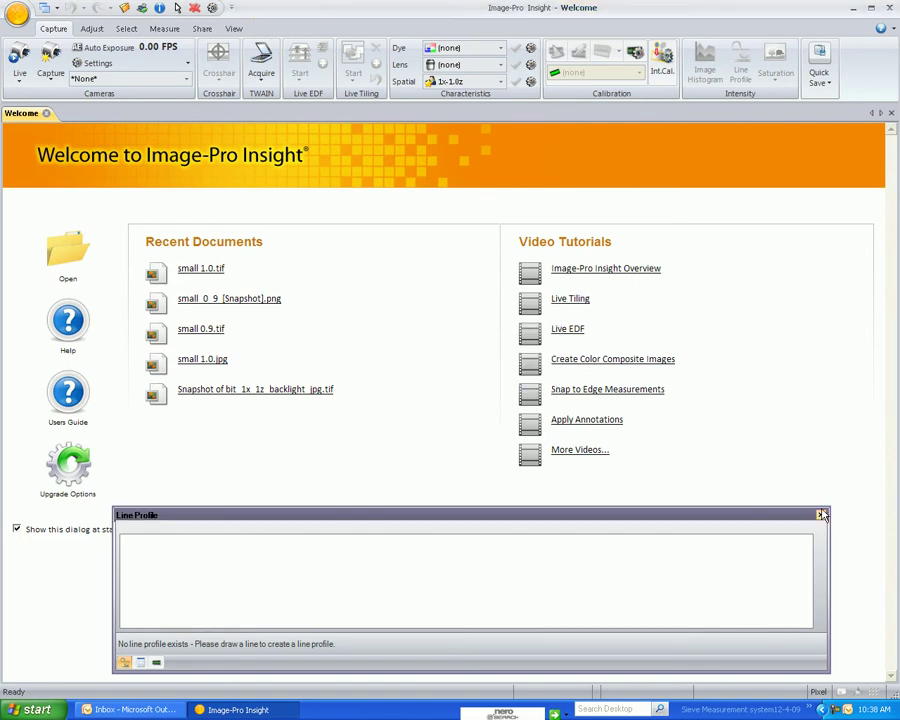
left_click(822, 516)
left_click(892, 114)
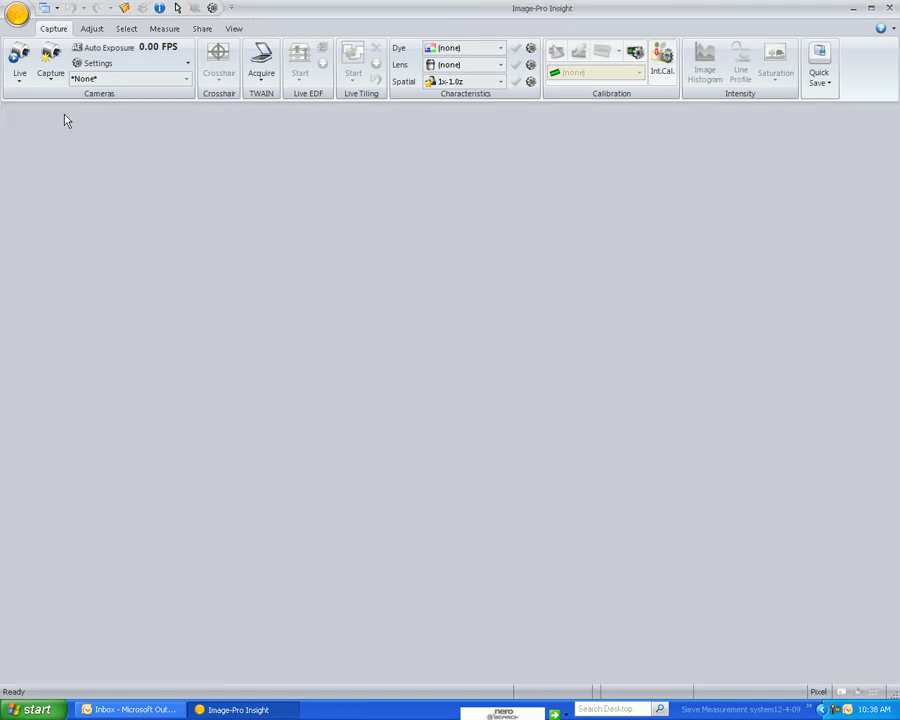
Open the fish scale image small 1.0.jpg from the Scale images folder
left_click(17, 14)
left_click(24, 78)
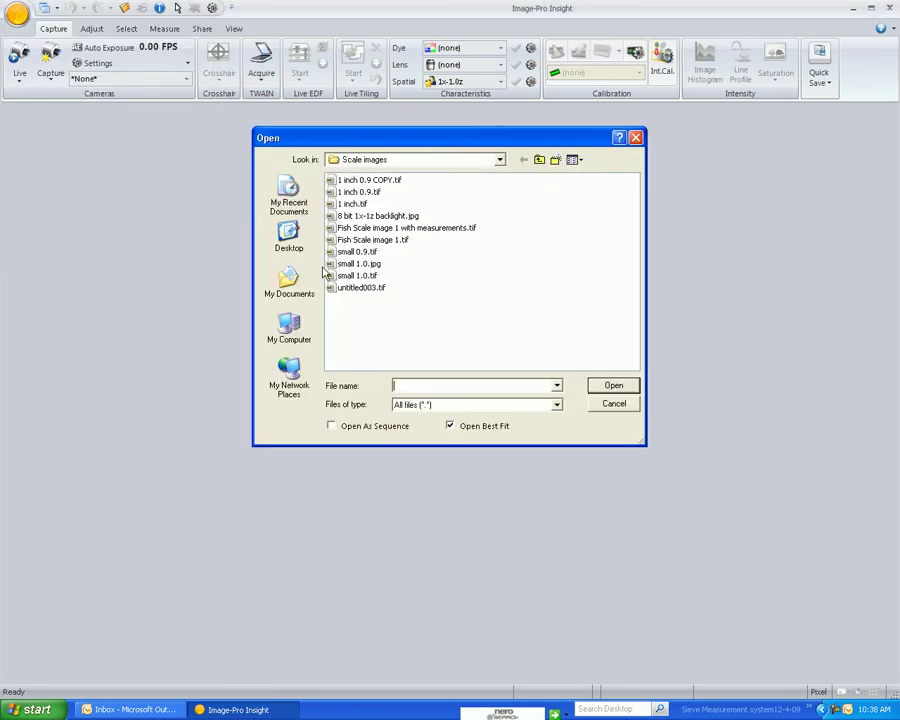
left_click(352, 264)
left_click(609, 386)
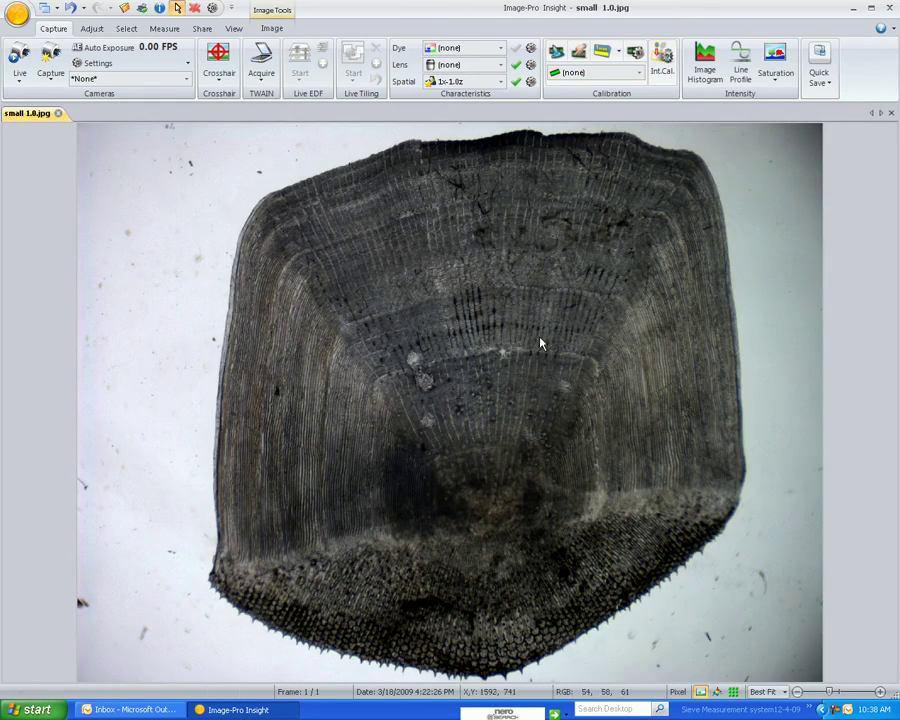
Raise the display gamma of small 1.0.jpg from 1 to 1.471 on the Adjust tab
left_click(91, 28)
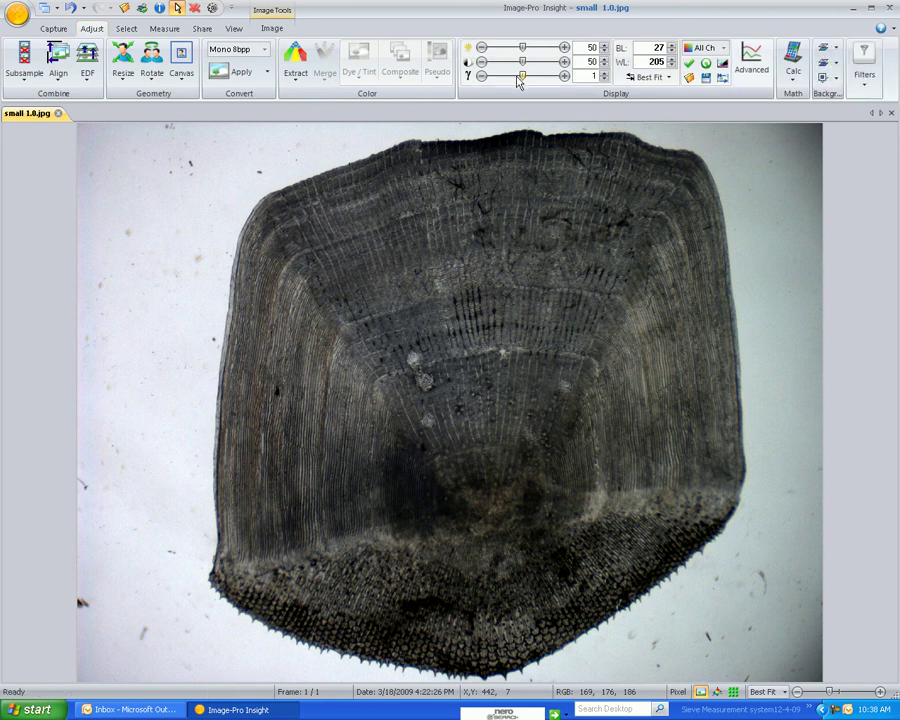
left_click_drag(521, 80, 528, 80)
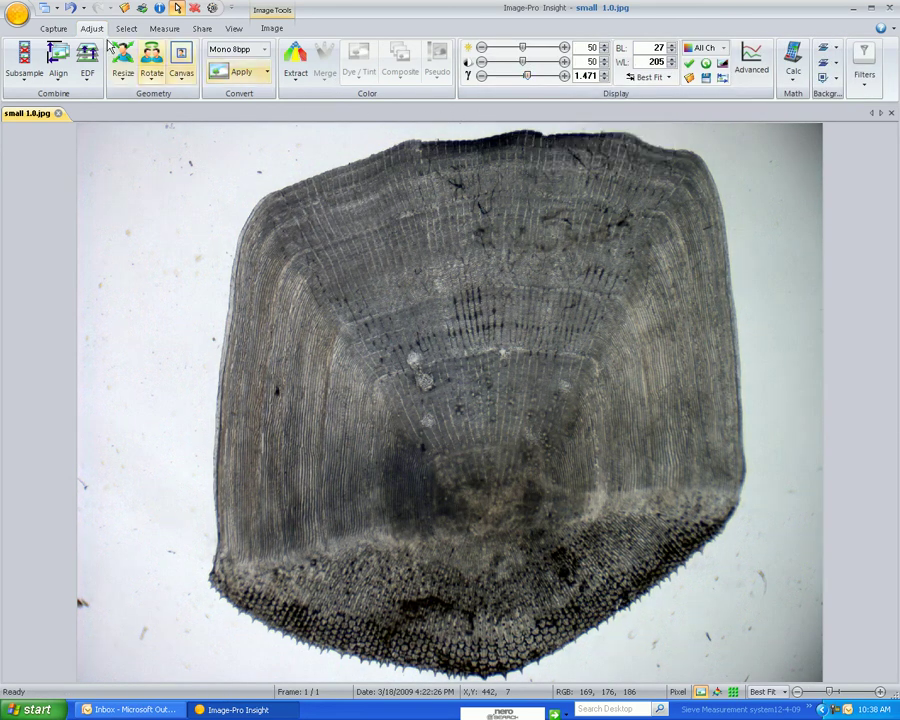
left_click(50, 29)
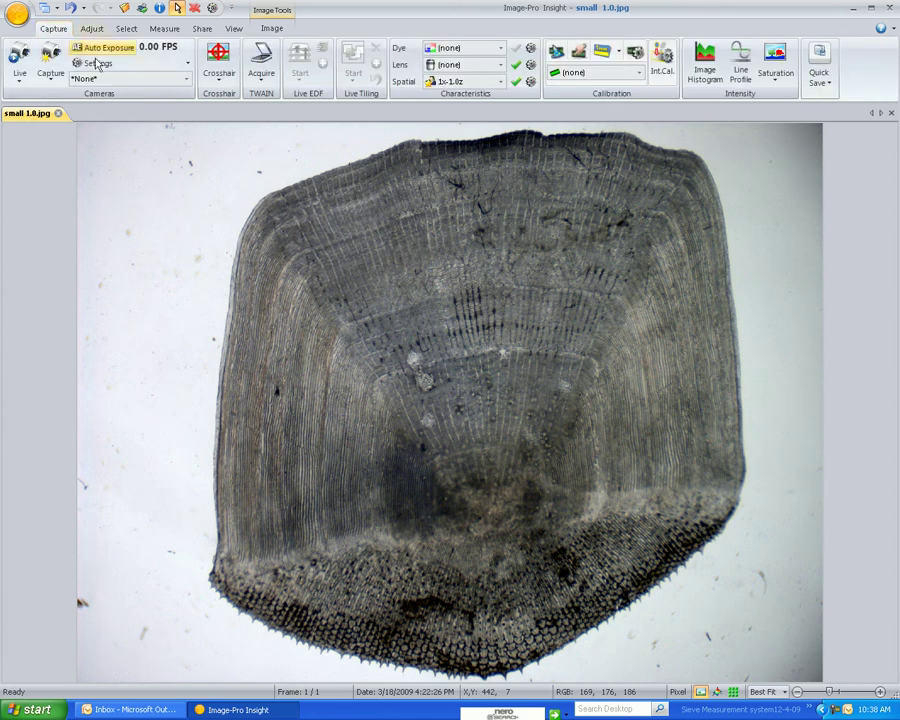
Apply the 1x-2.0z millimetre spatial calibration, replacing the 1x-1.0z default
left_click(499, 82)
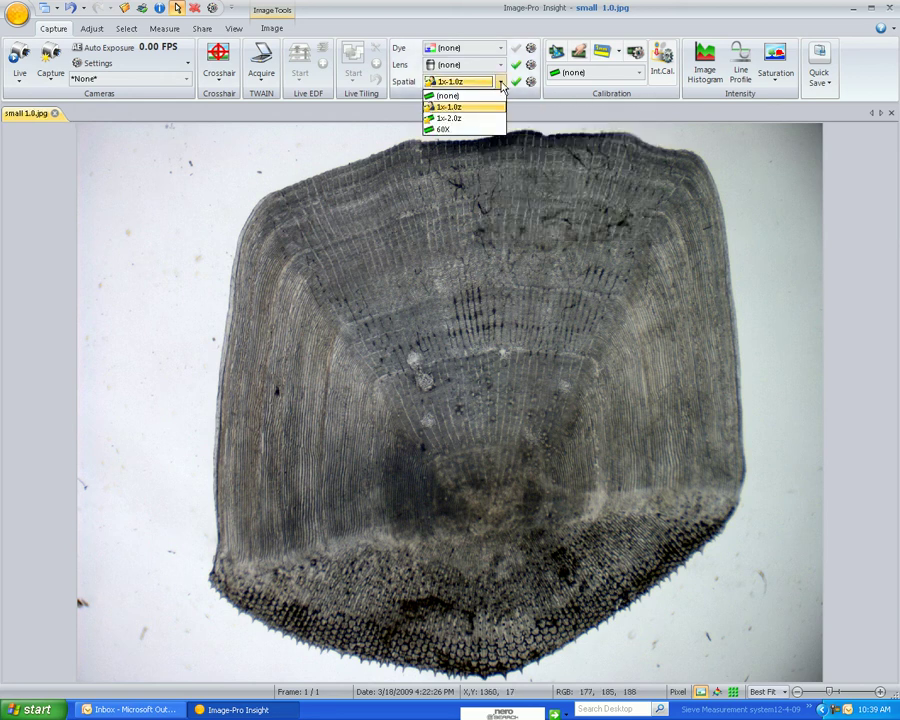
left_click(456, 120)
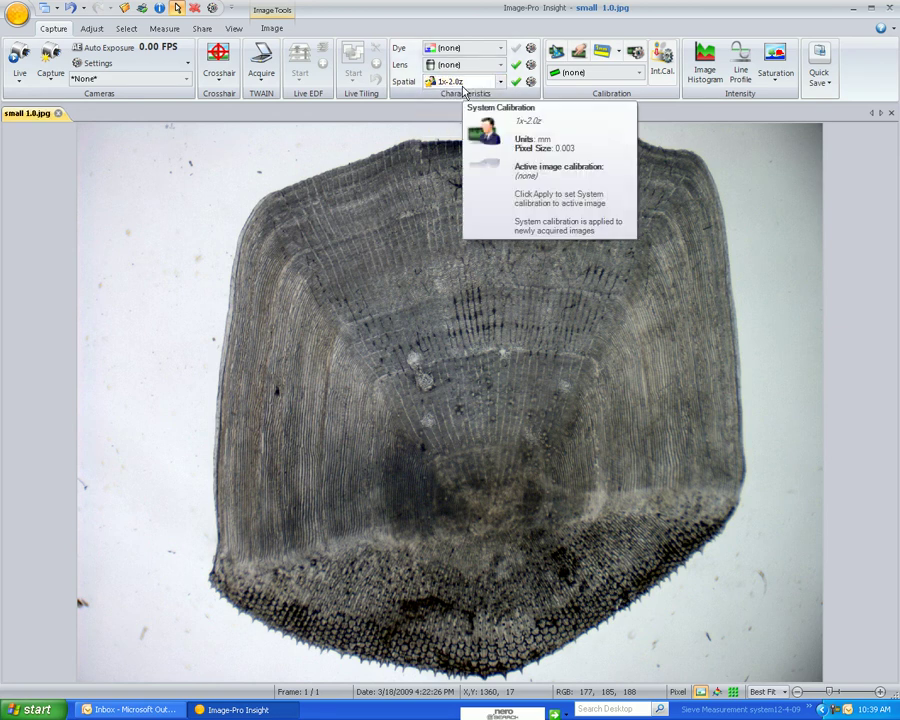
left_click(515, 81)
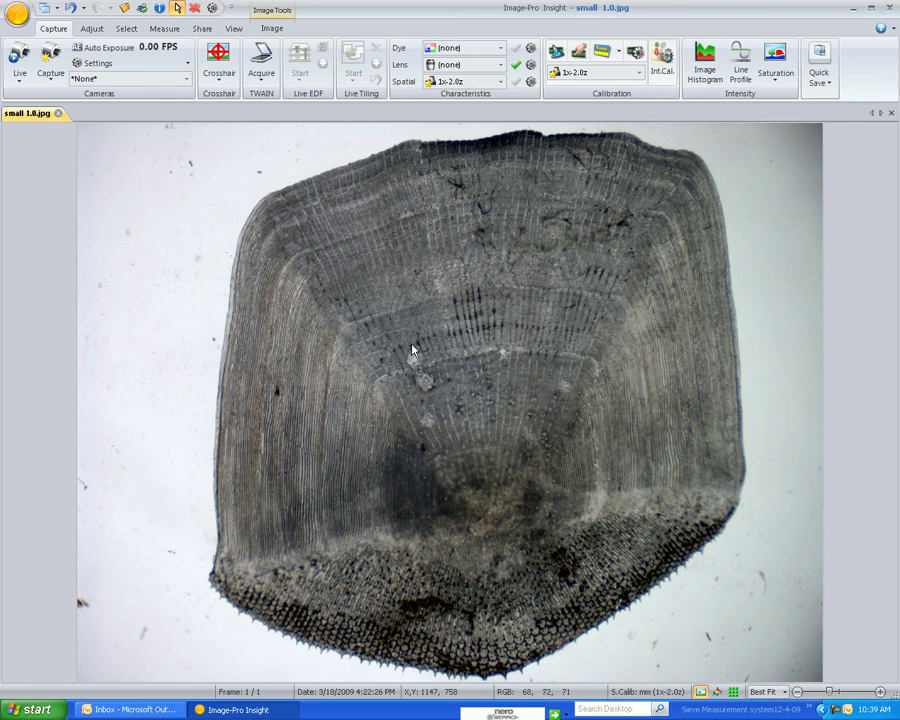
mouse_move(412, 349)
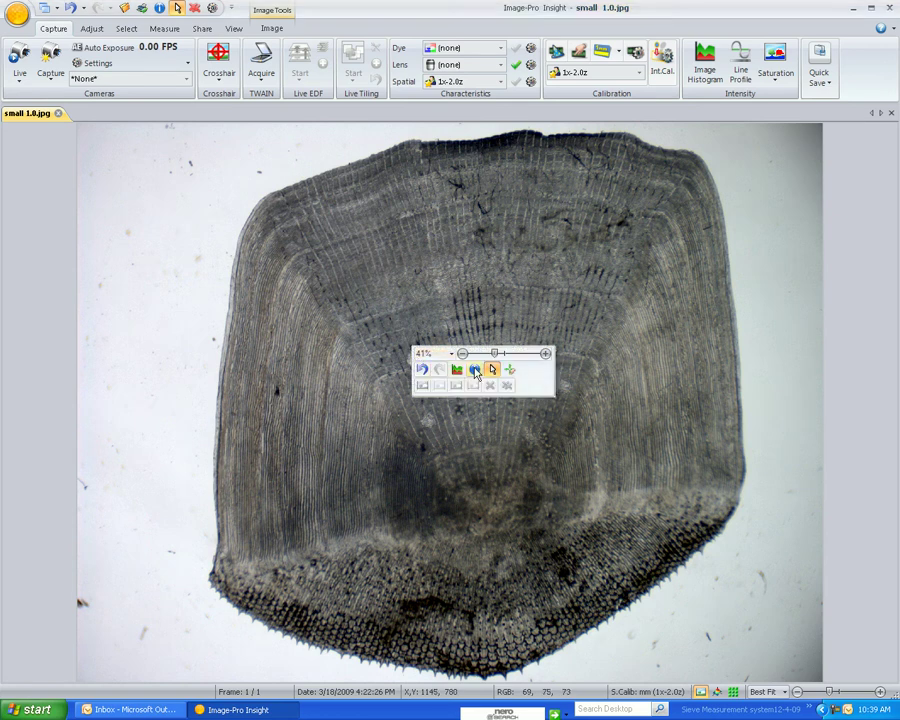
left_click(476, 372)
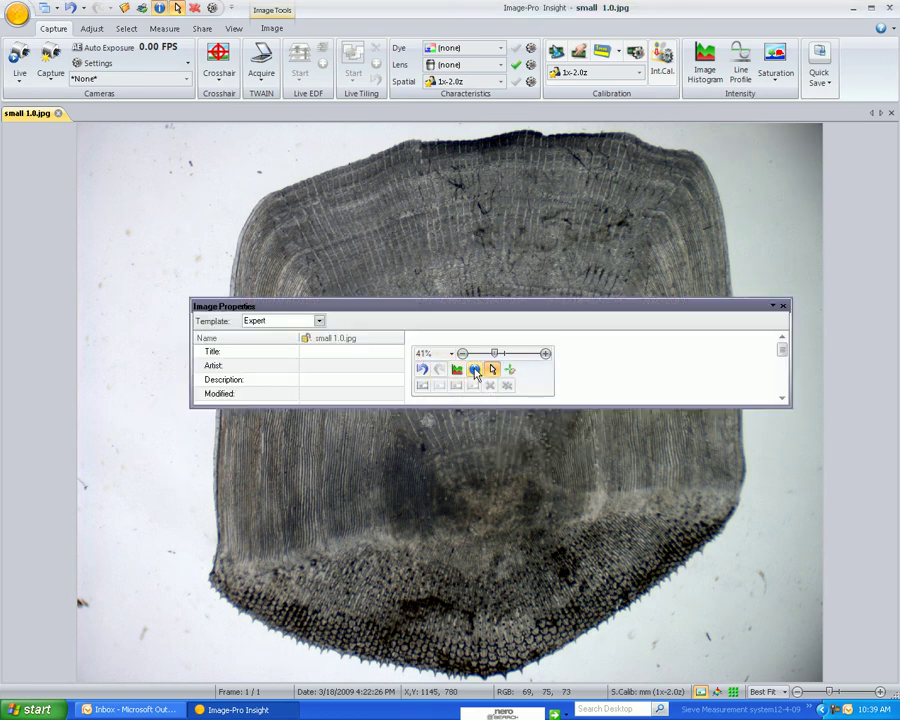
scroll(783, 350, "down", 3)
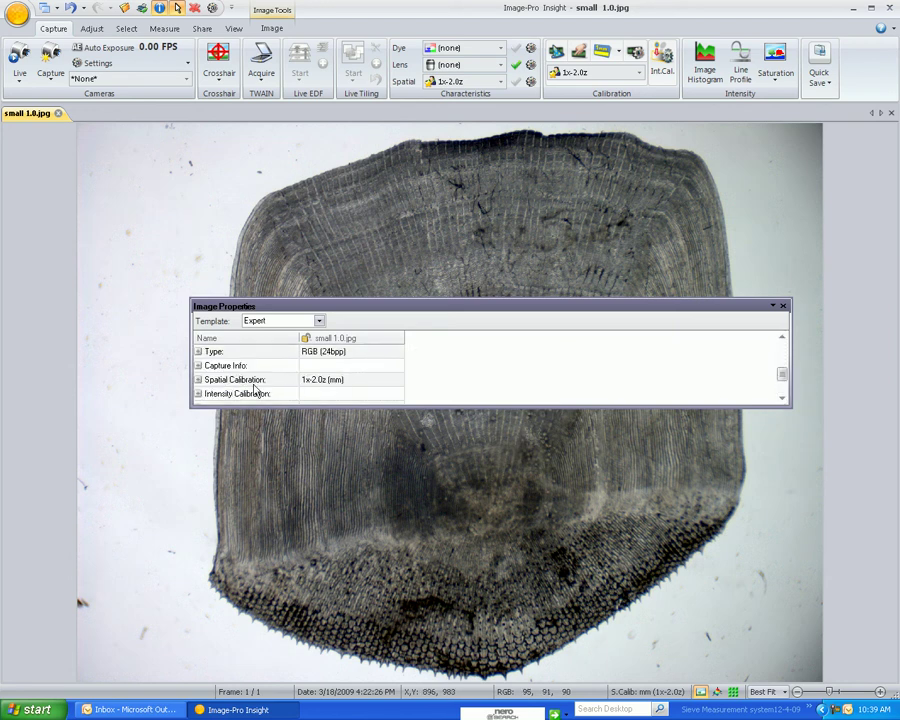
left_click(783, 305)
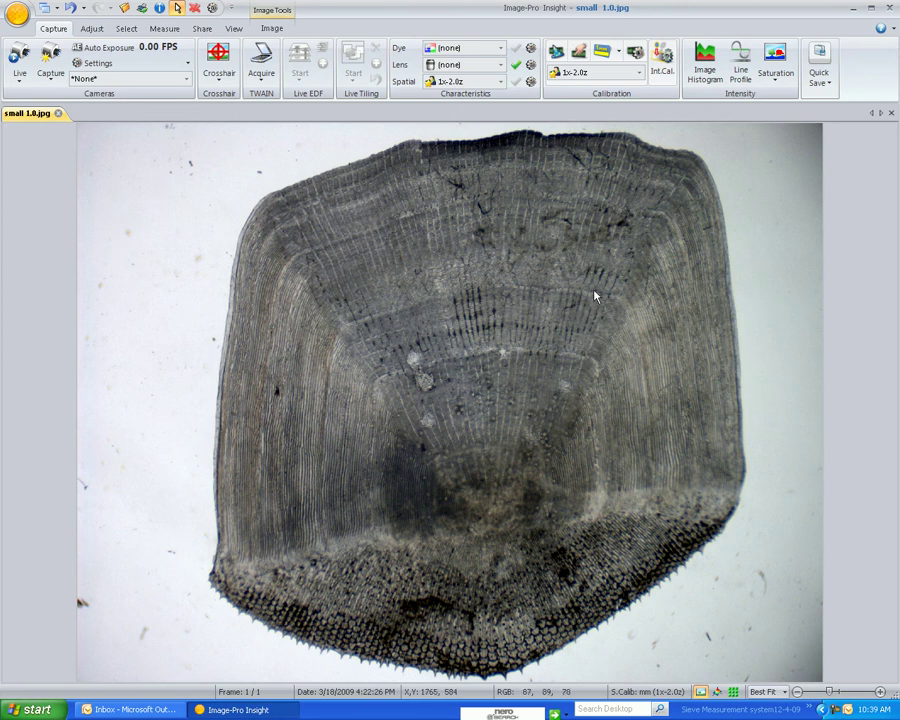
Replace the default profile line with a vertical Line 01 from the scale's top edge to its centre
left_click(742, 67)
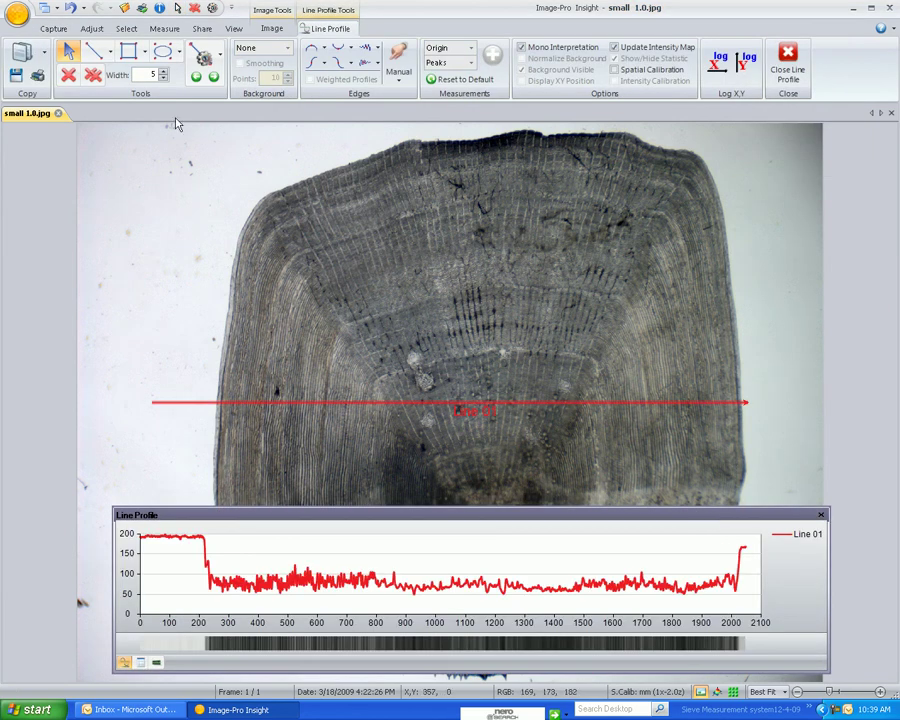
left_click(68, 76)
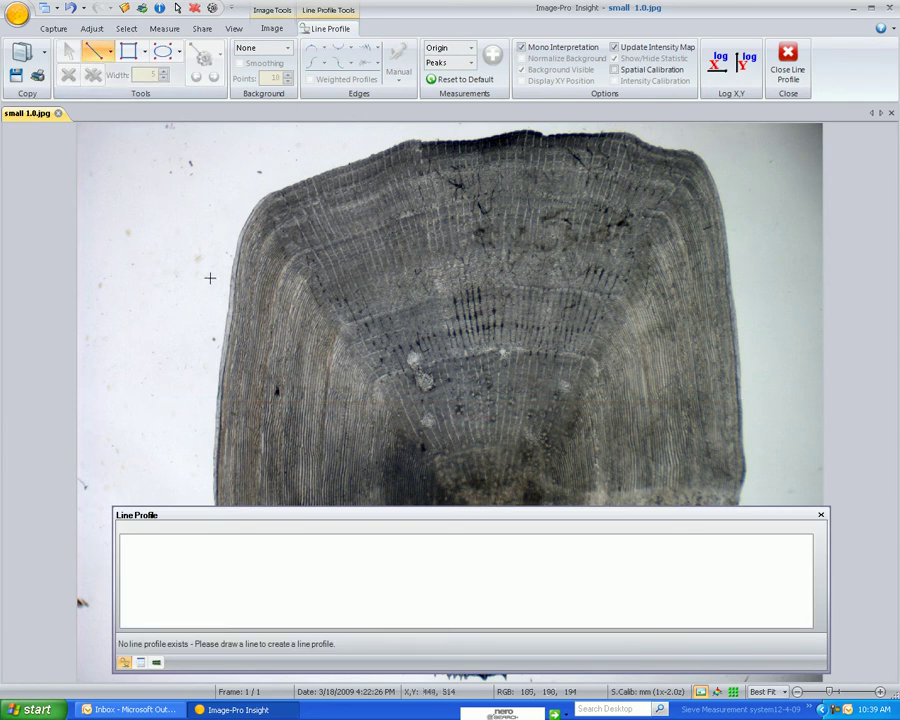
left_click(98, 55)
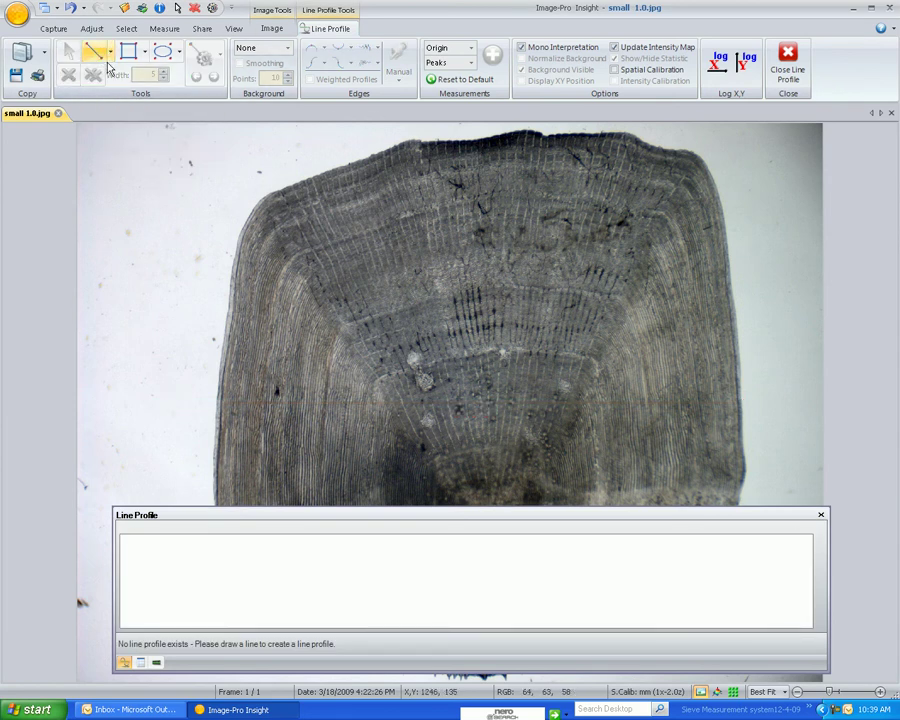
left_click_drag(542, 516, 538, 582)
left_click_drag(493, 498, 461, 143)
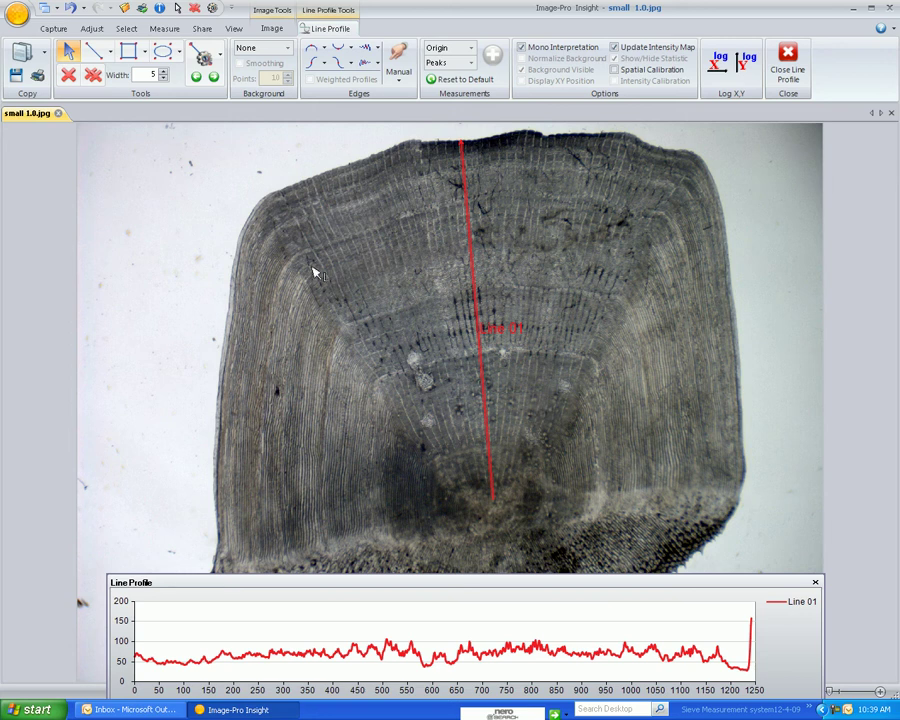
left_click(485, 404)
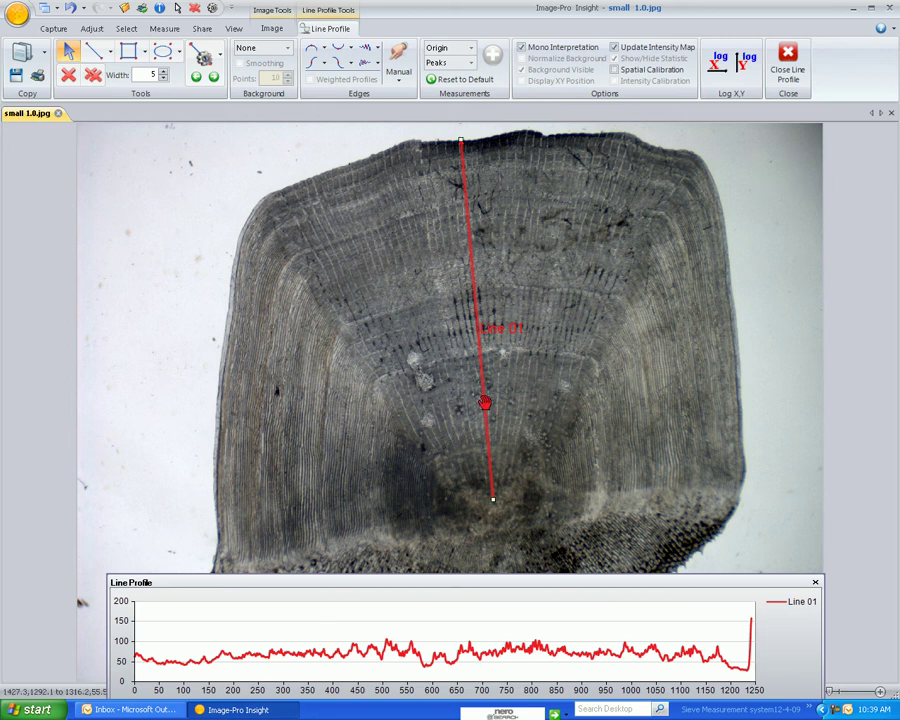
left_click_drag(485, 404, 492, 406)
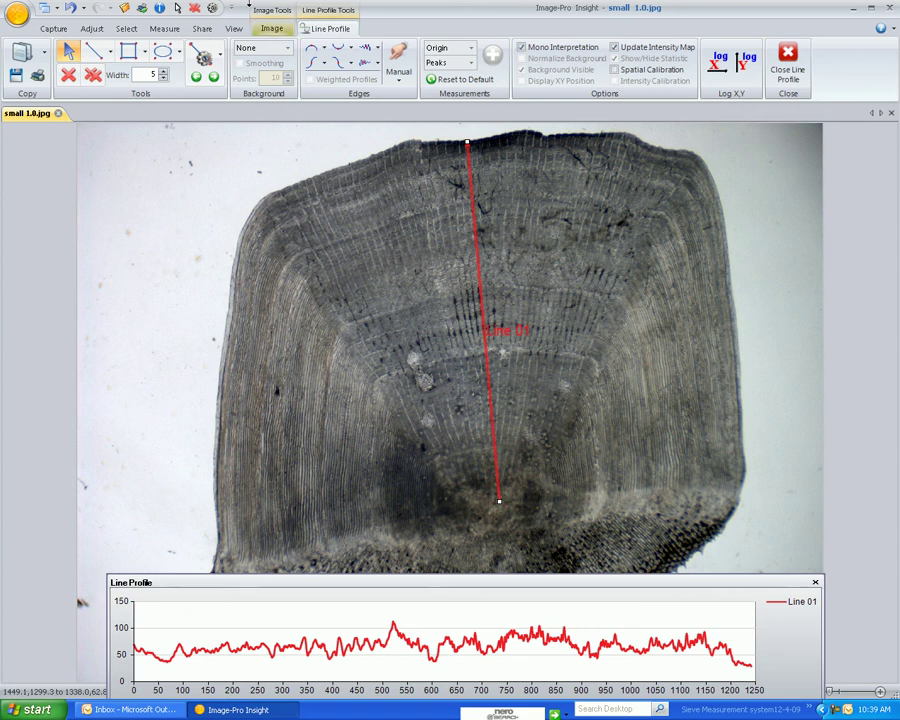
Make the profile line and its curve yellow
left_click(207, 58)
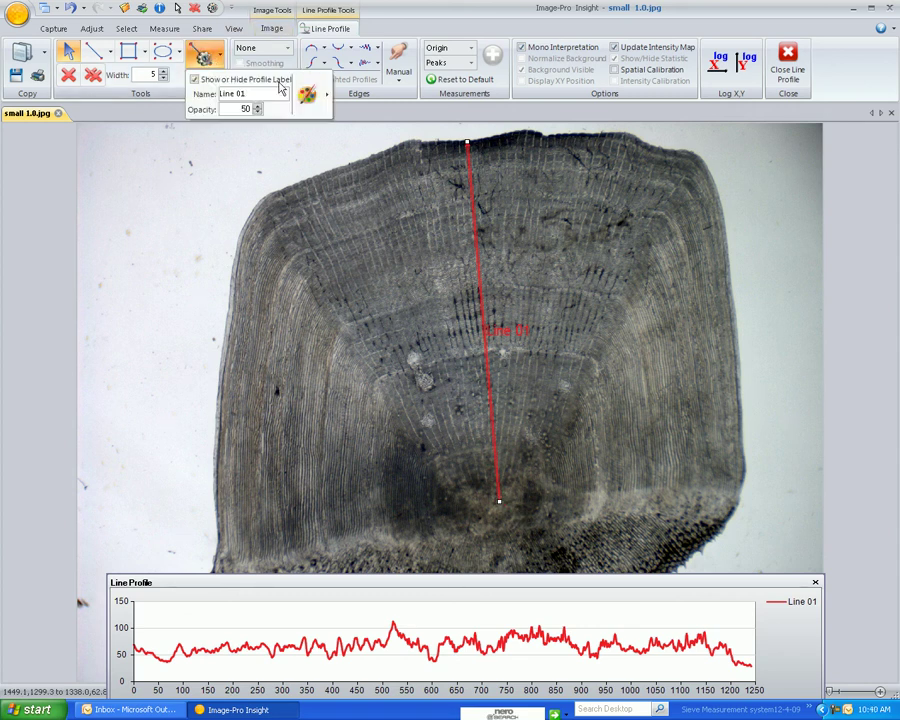
left_click(310, 93)
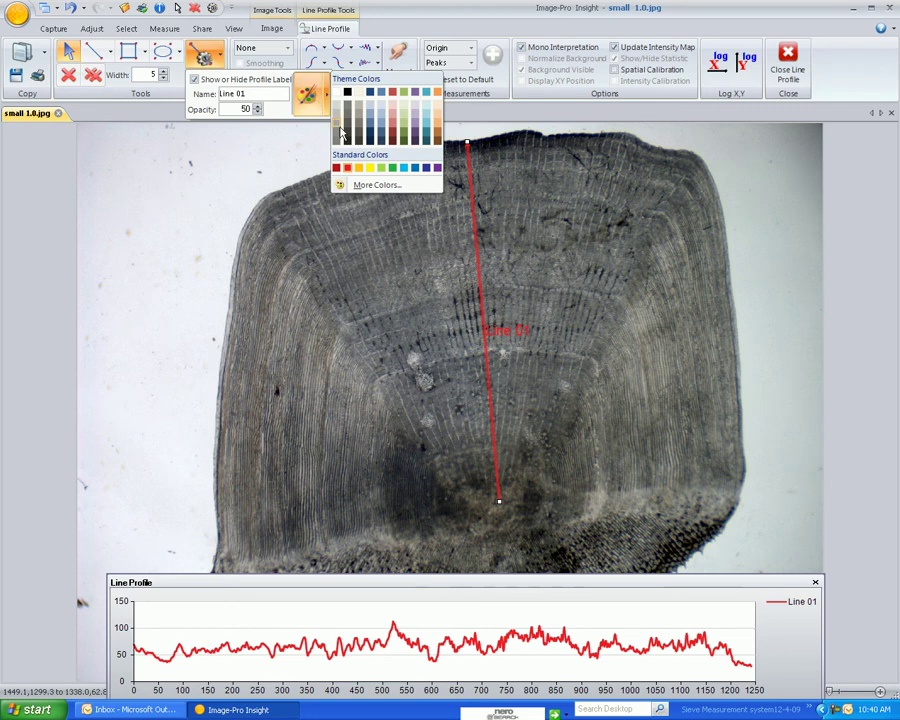
left_click(370, 169)
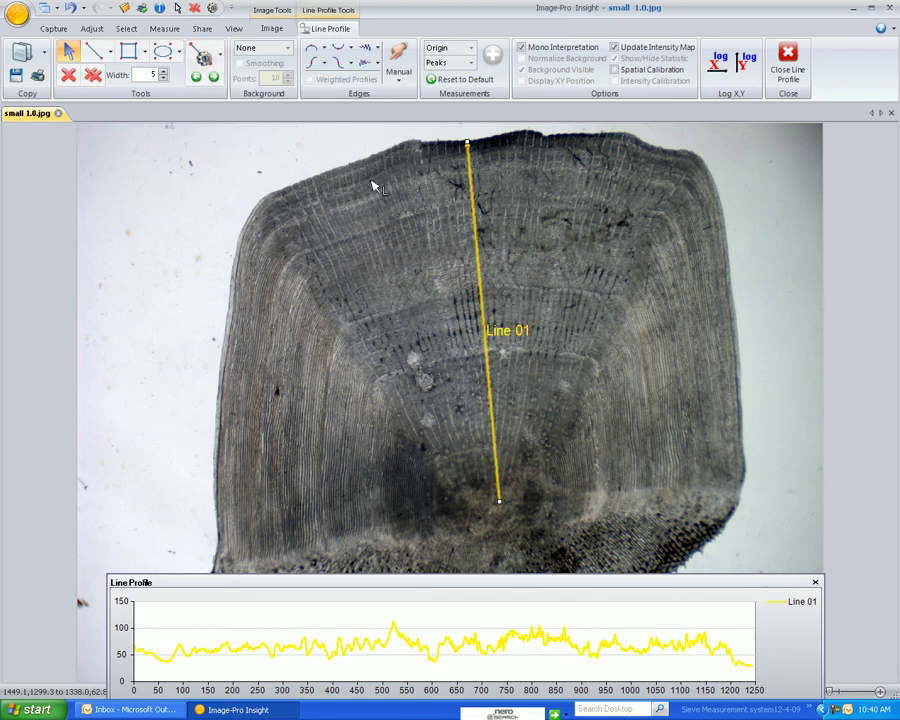
Rename the profile line from Line 01 to 'Cod 2345' and set edge detection to Manual
left_click(207, 58)
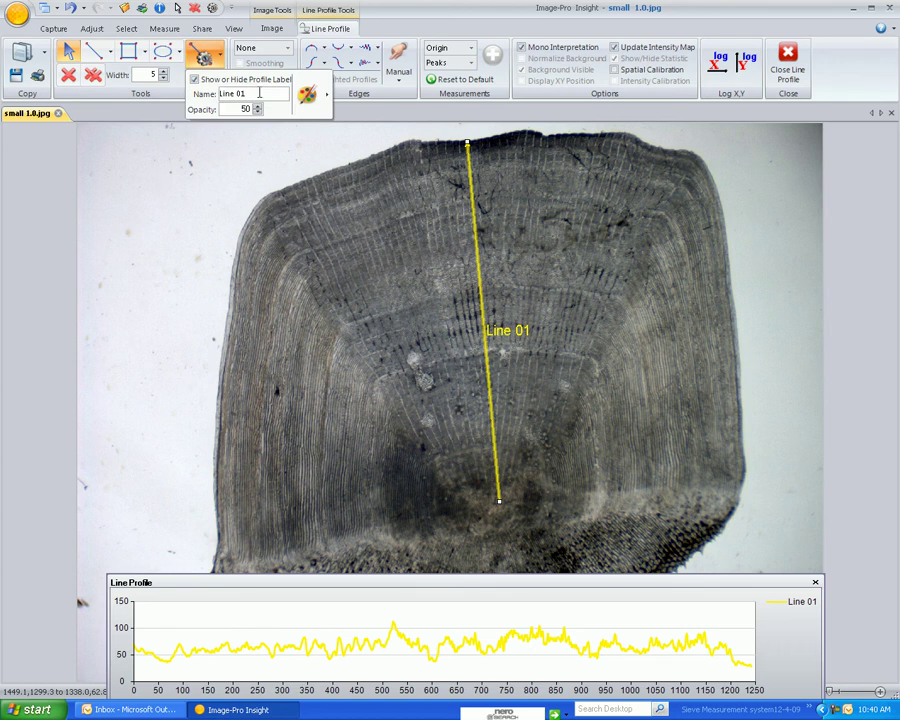
left_click_drag(252, 93, 196, 93)
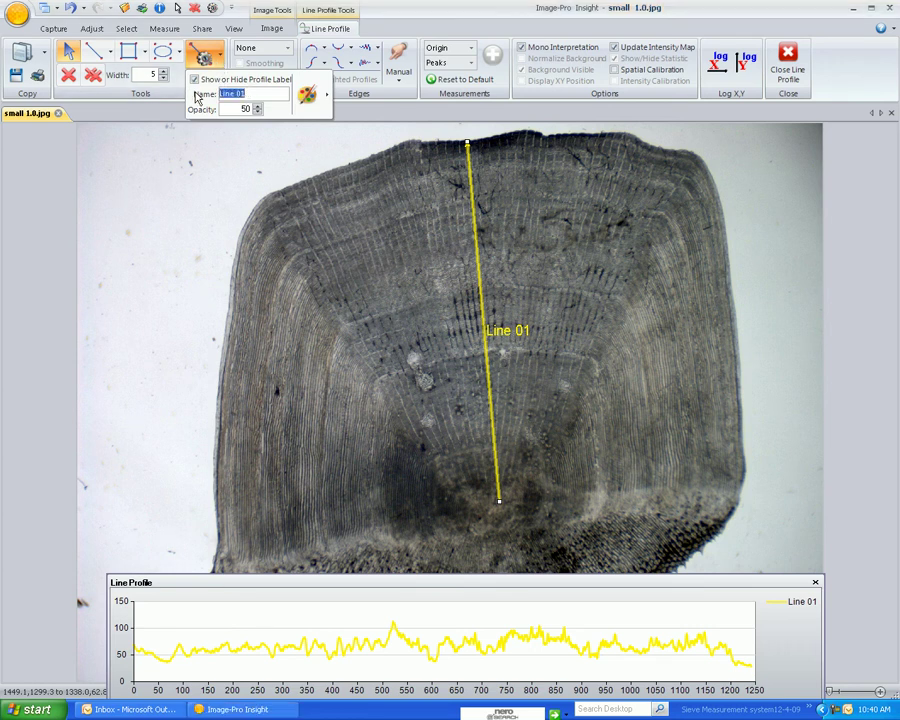
type("Cod 2345")
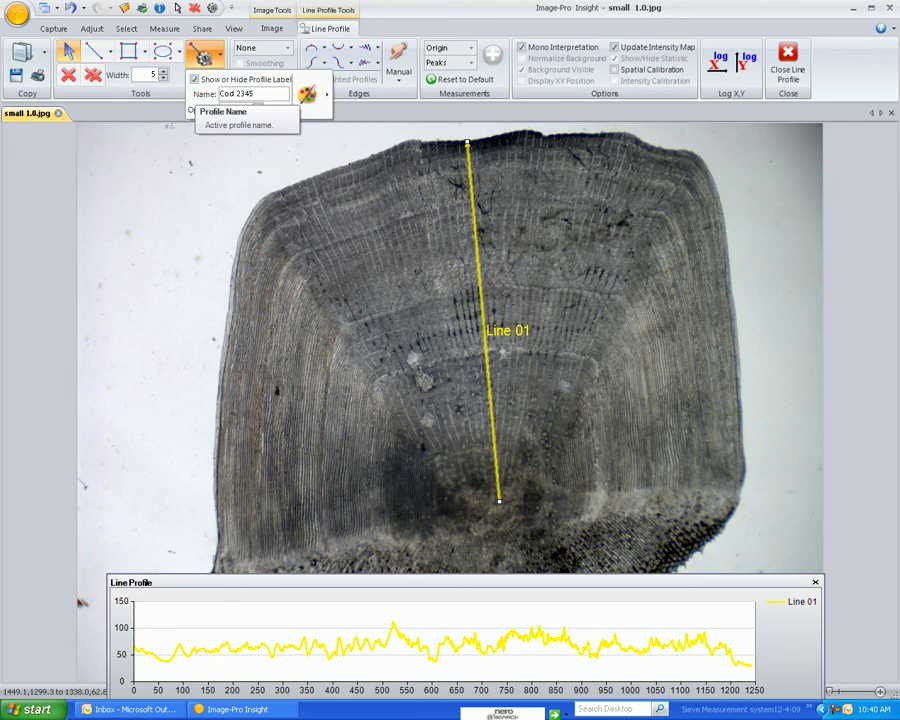
key("Return")
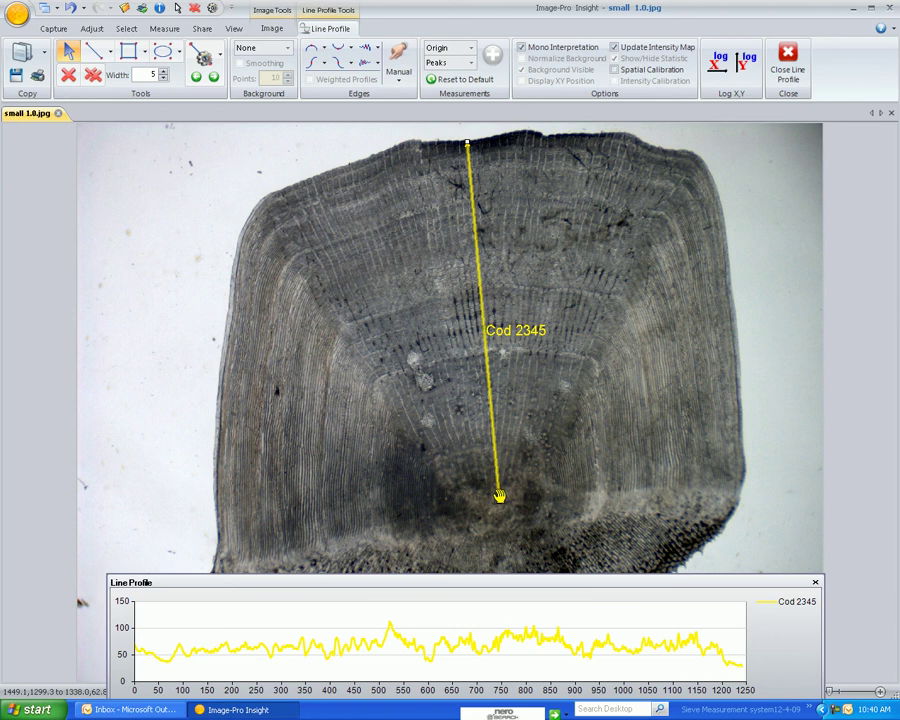
left_click(398, 65)
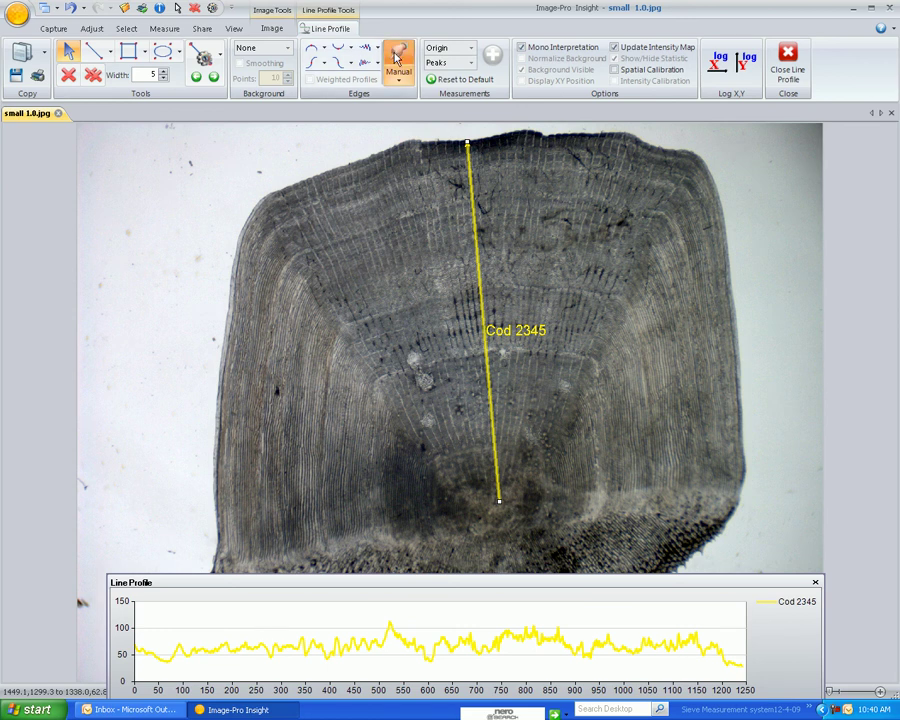
Mark five peaks along Cod 2345, labelled 73.386, 95.548, 63.103, 54.687 and 58.1
left_click(495, 448)
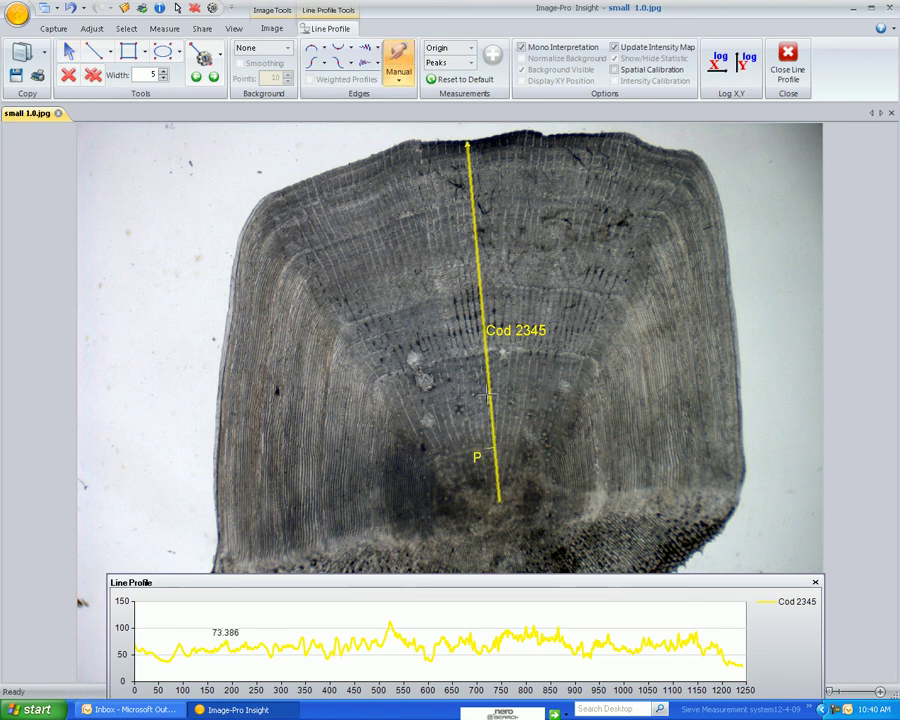
left_click(485, 351)
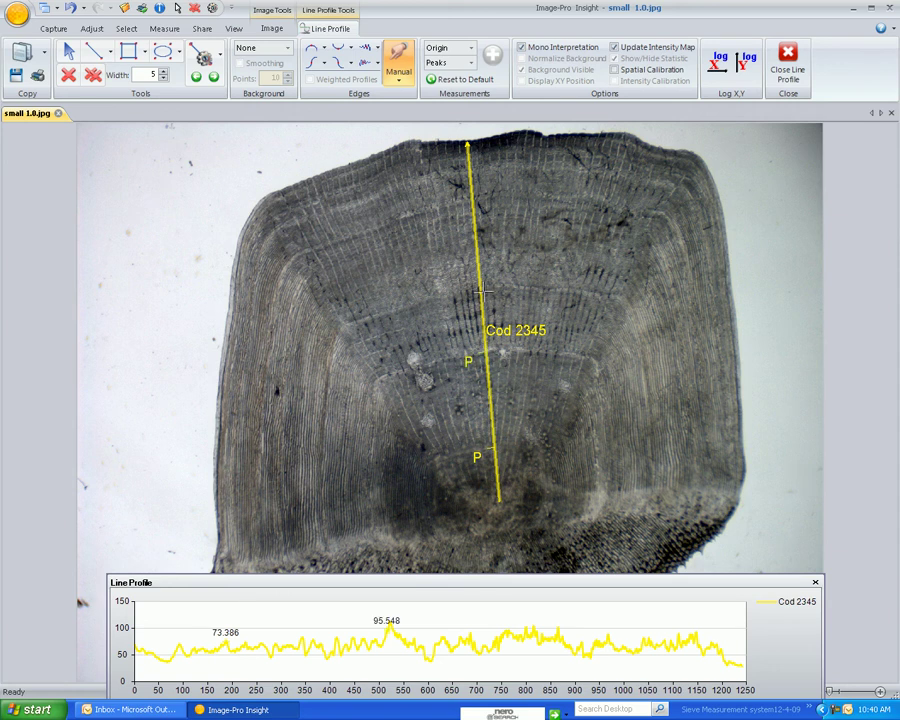
left_click(481, 285)
left_click(481, 287)
left_click(481, 289)
left_click(475, 207)
left_click(467, 155)
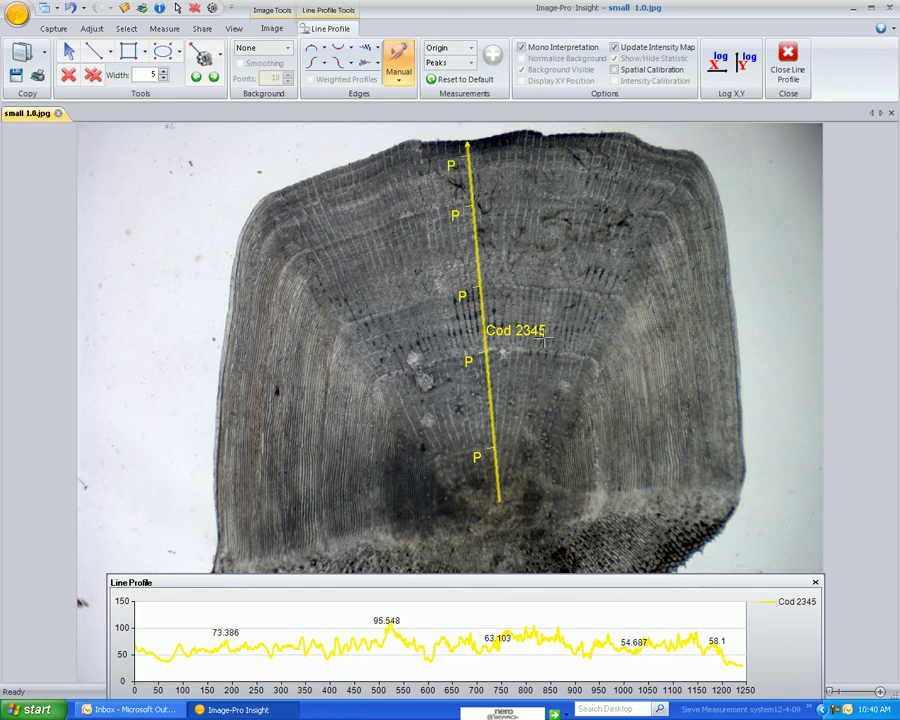
left_click_drag(590, 587, 598, 503)
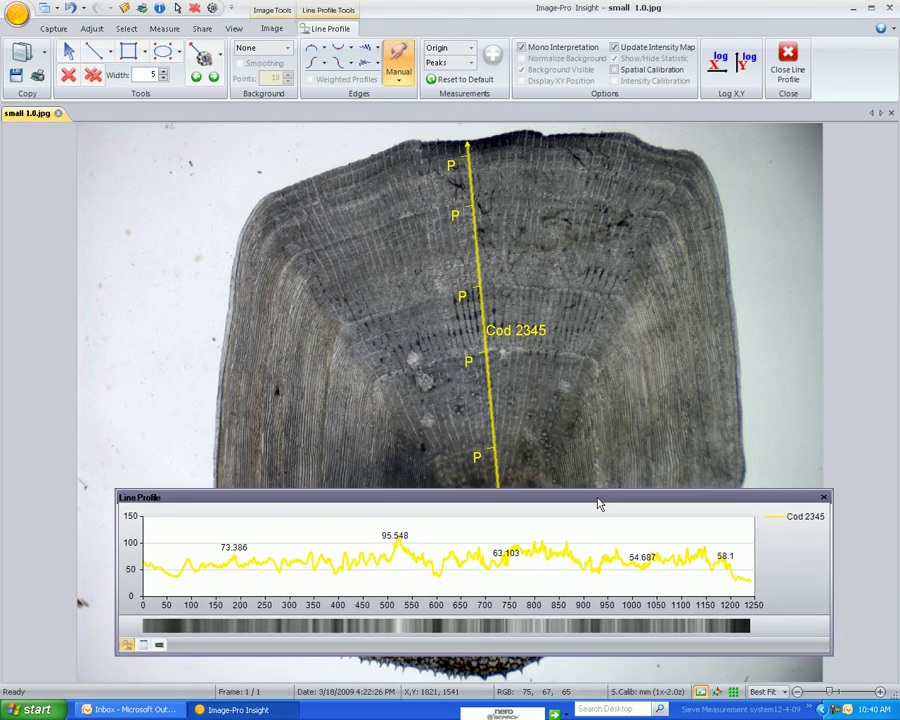
Switch the Line Profile panel to its measurements table, listing peak positions 187.161 to 1191.427
left_click(160, 648)
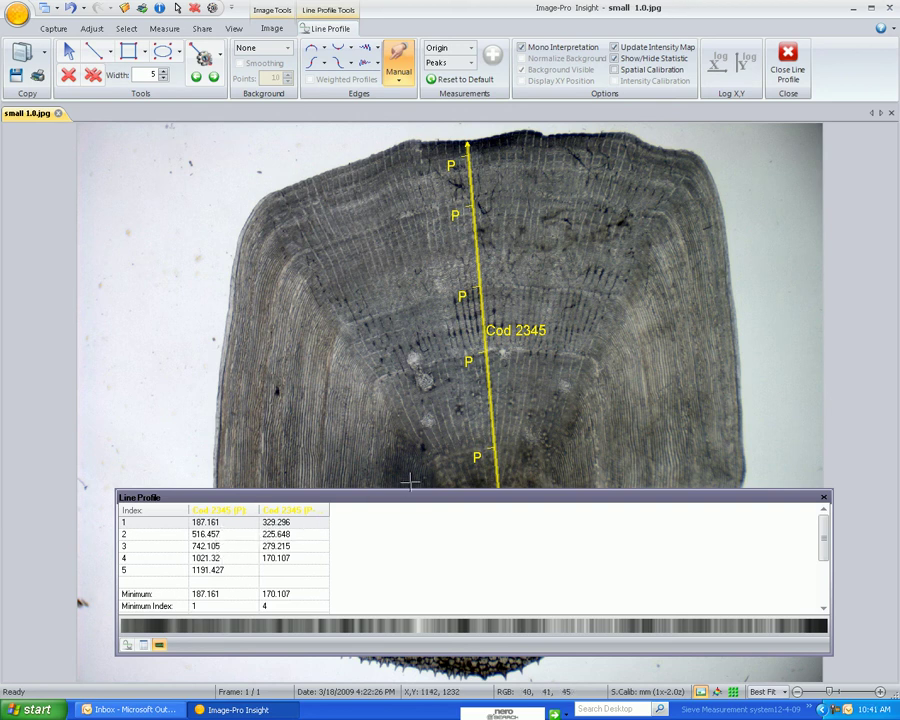
left_click_drag(410, 500, 386, 450)
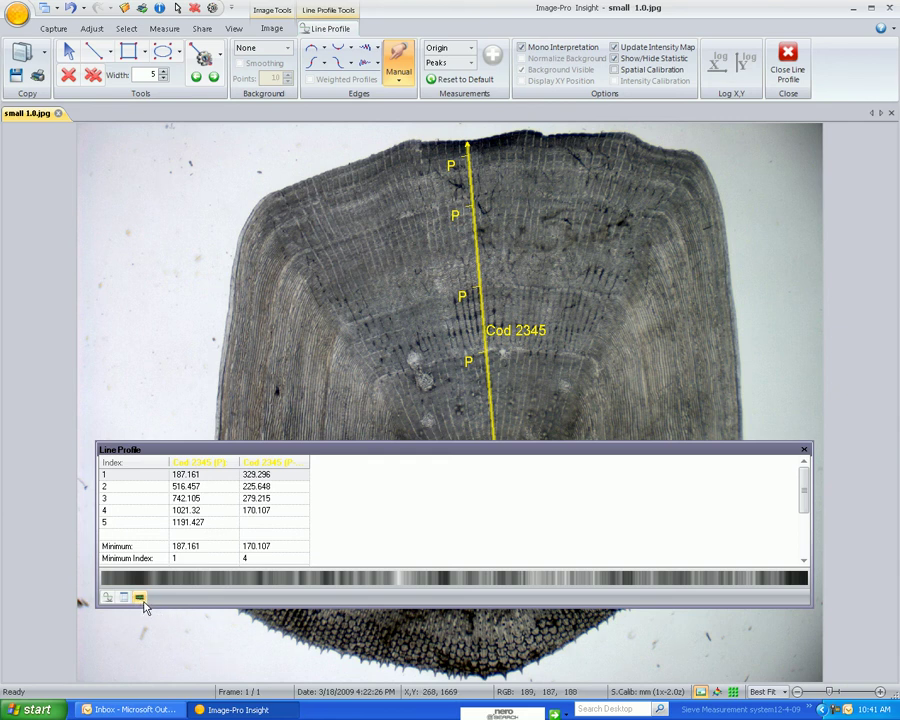
Export the Cod 2345 peak table to Excel through Export Table > Excel
left_click(281, 510)
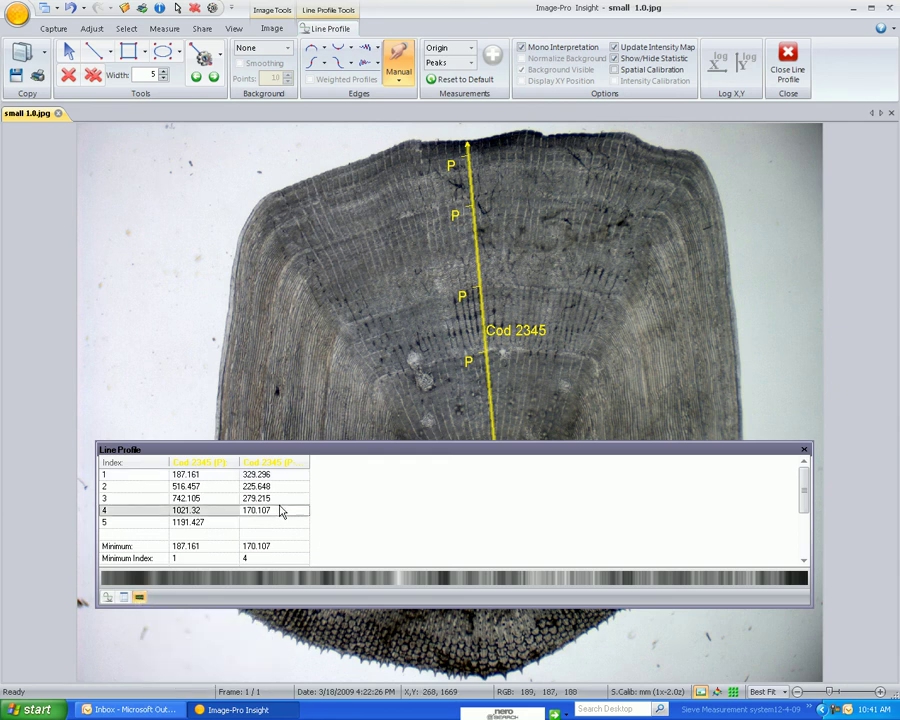
right_click(281, 510)
mouse_move(313, 549)
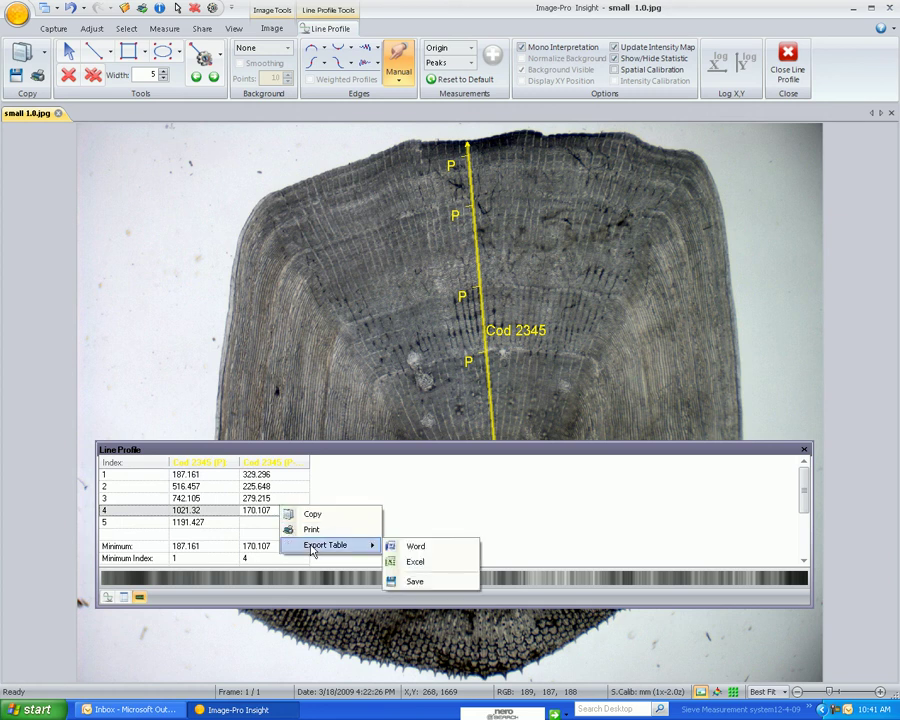
left_click(430, 566)
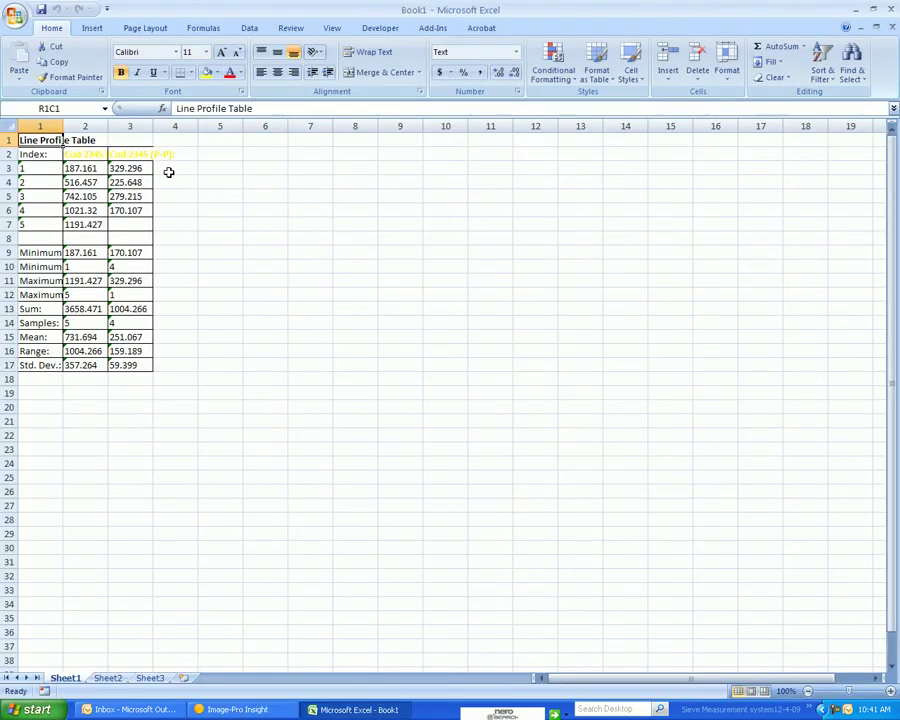
Autofit columns 2 and 3, make the Cod 2345 headers R2C2:R2C3 red, and minimise Excel
double_click(151, 125)
double_click(102, 128)
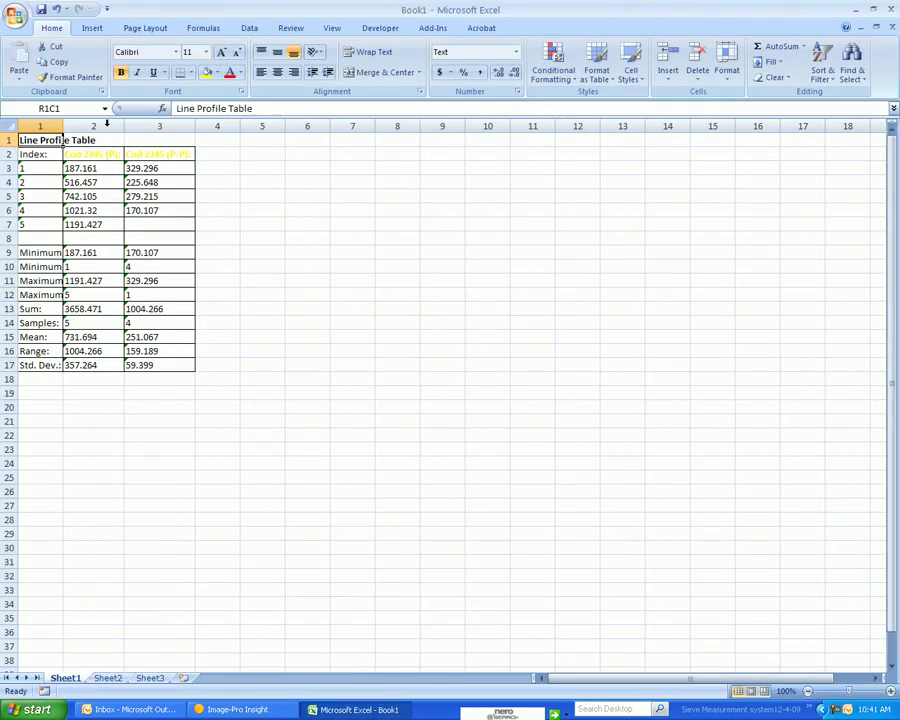
left_click_drag(88, 154, 150, 154)
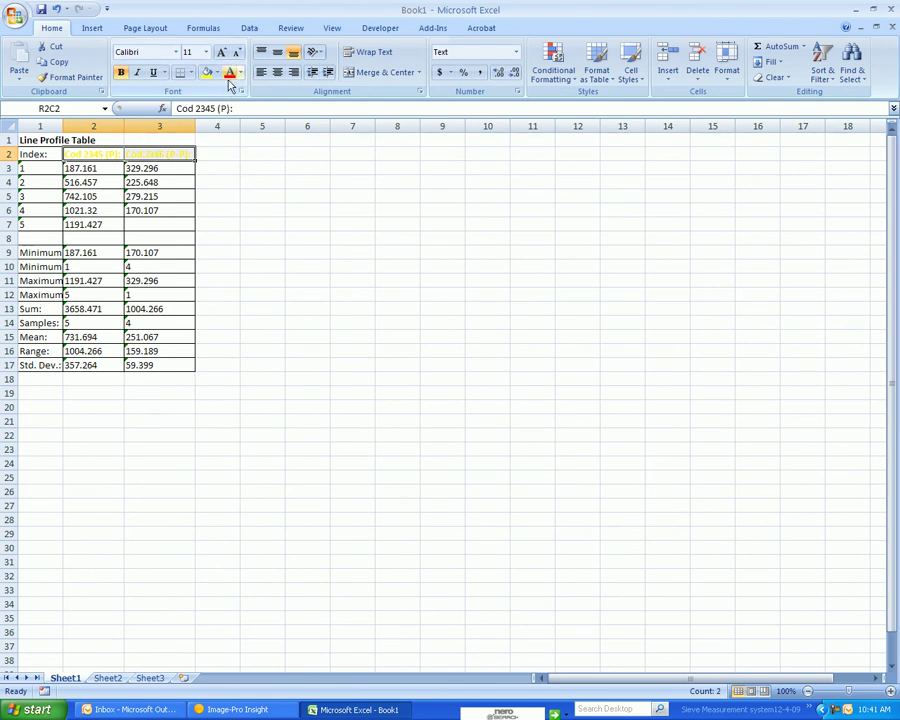
left_click(229, 73)
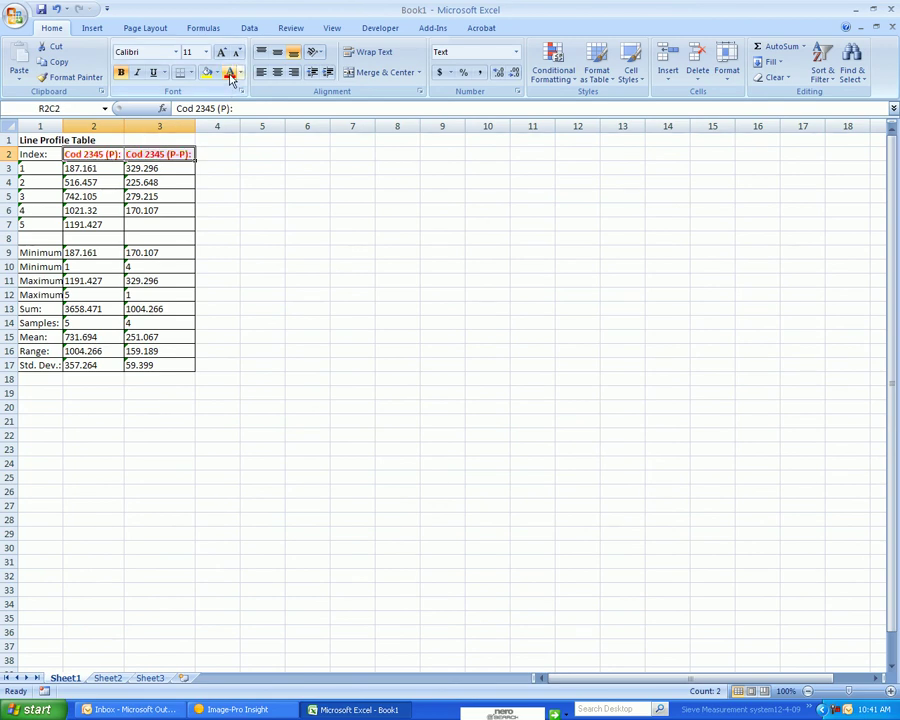
left_click(856, 10)
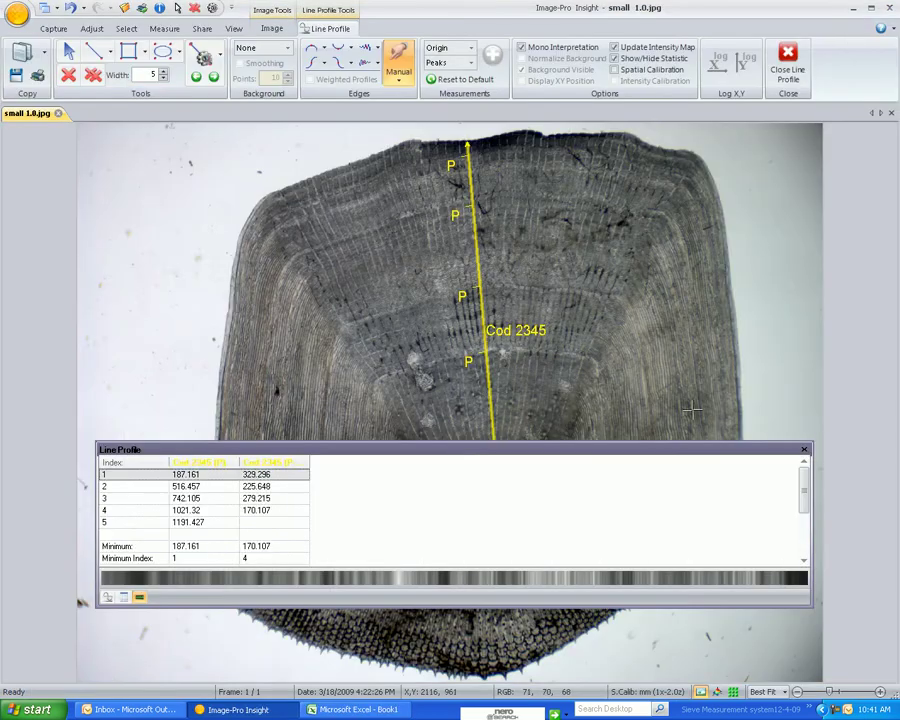
Dock the Line Profile panel at the bottom and save the annotated scale snapshot to the Desktop as Cod 2345.png
left_click_drag(559, 457, 586, 590)
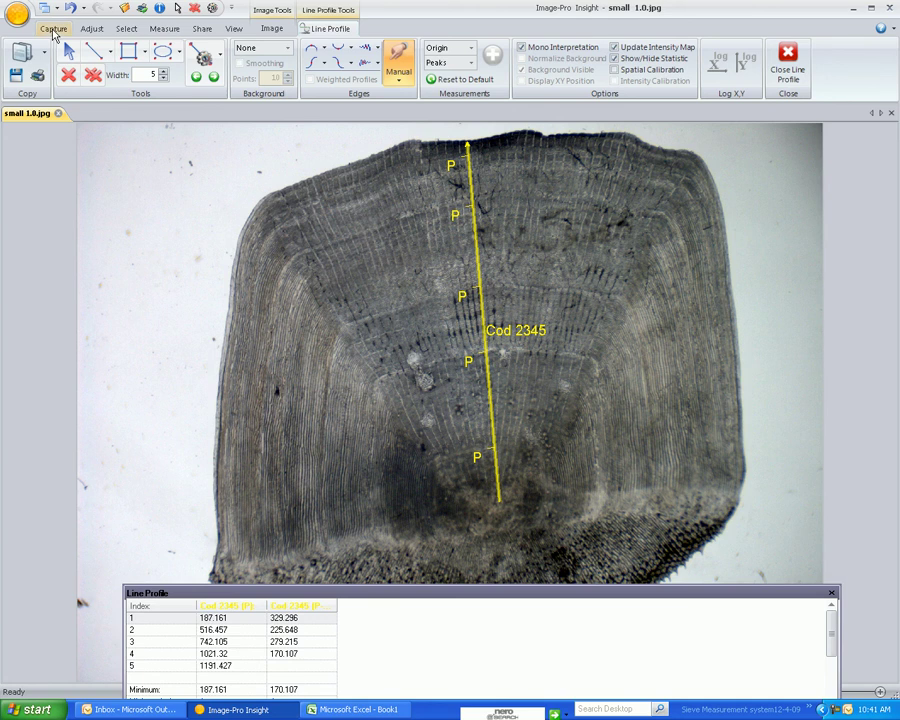
left_click(204, 29)
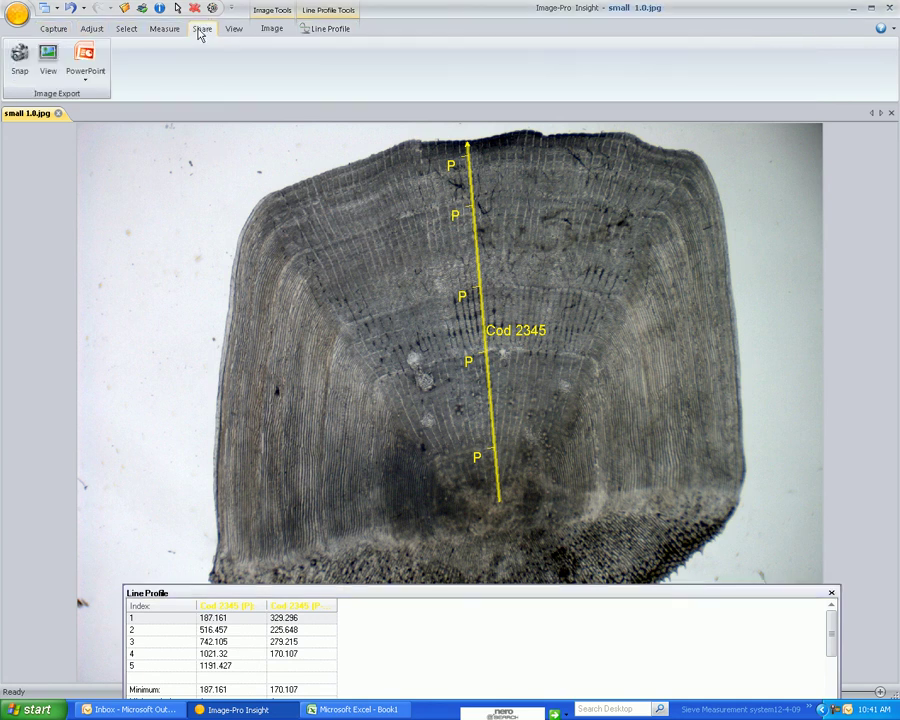
left_click(46, 60)
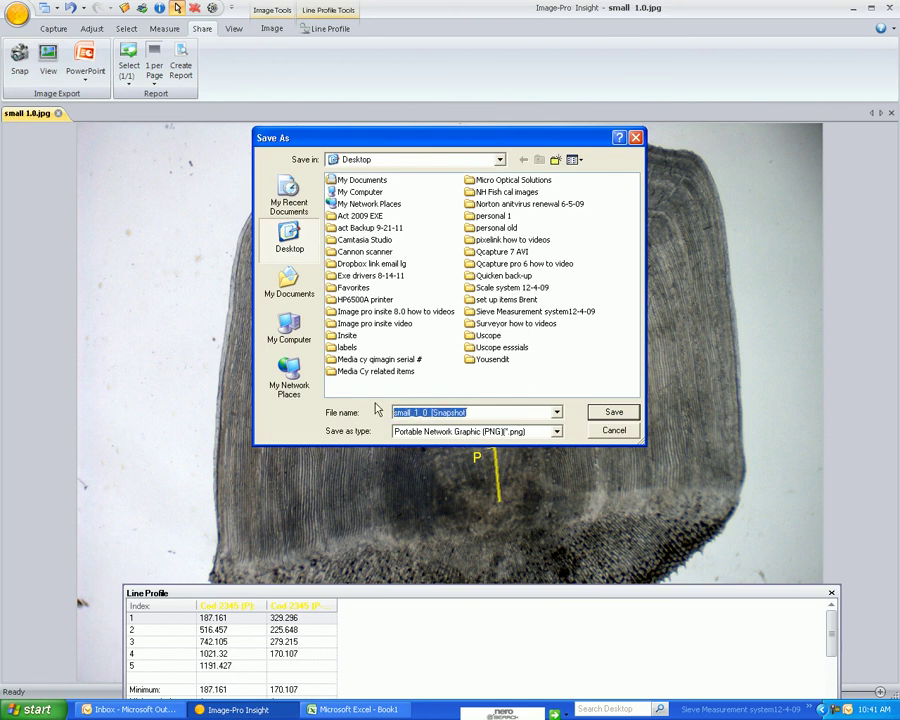
left_click_drag(409, 143, 712, 176)
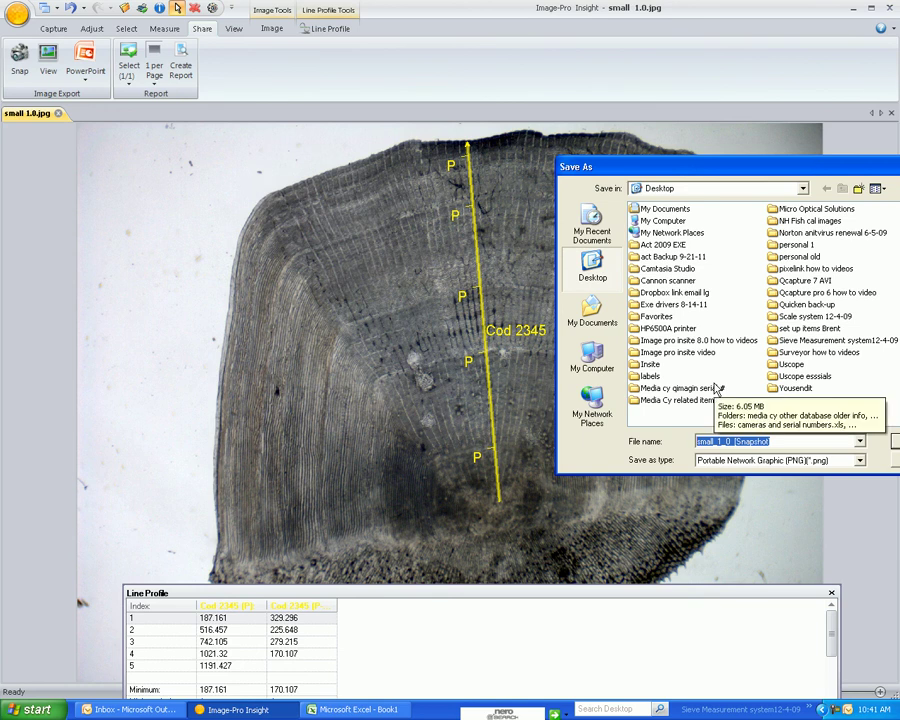
type("Cod 2345")
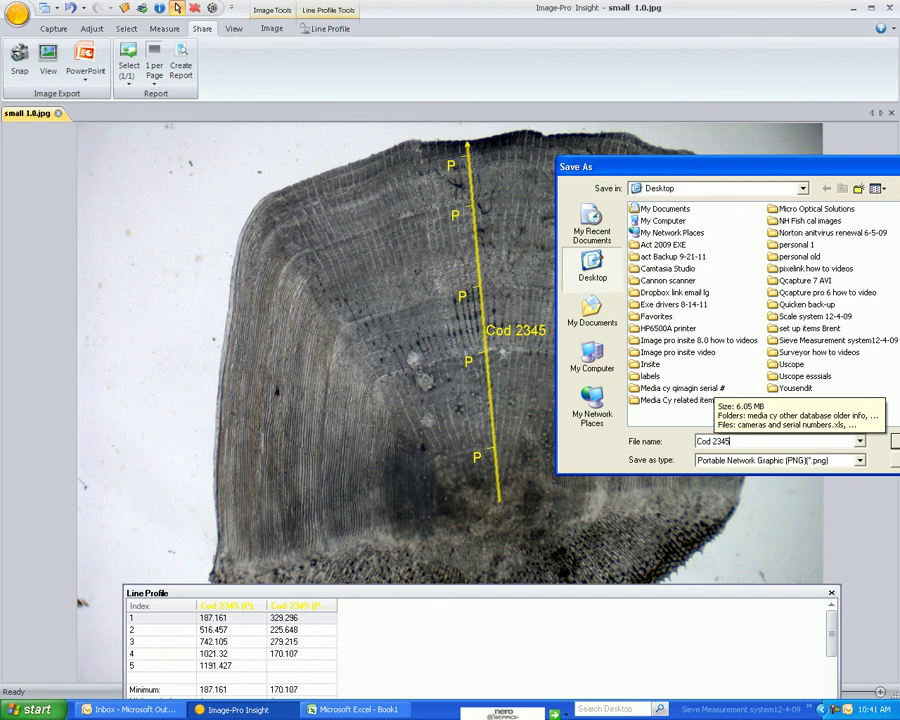
left_click_drag(739, 172, 470, 161)
left_click(722, 435)
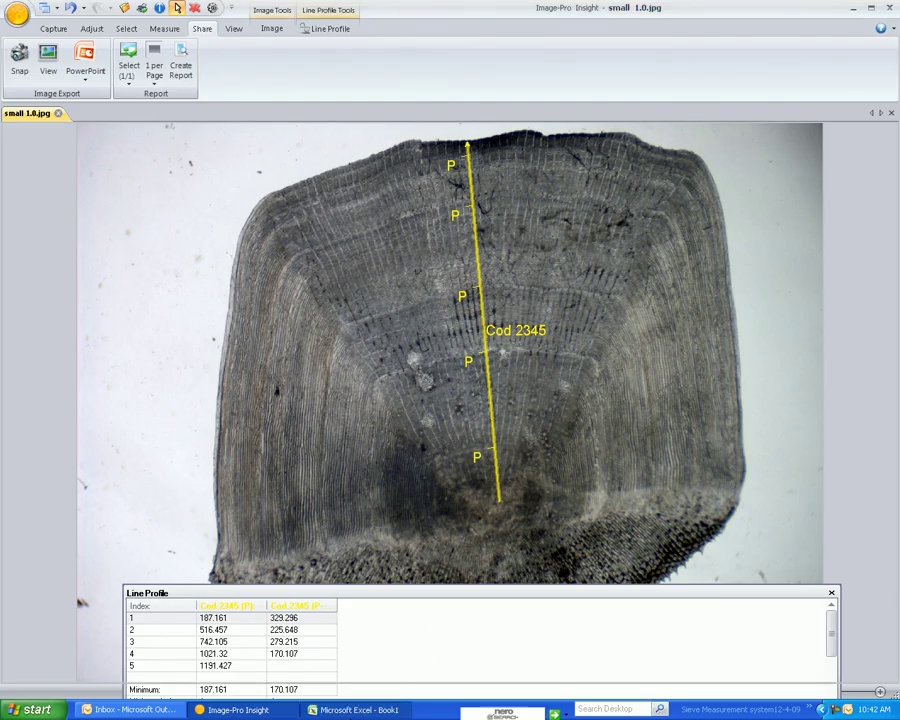
left_click(355, 709)
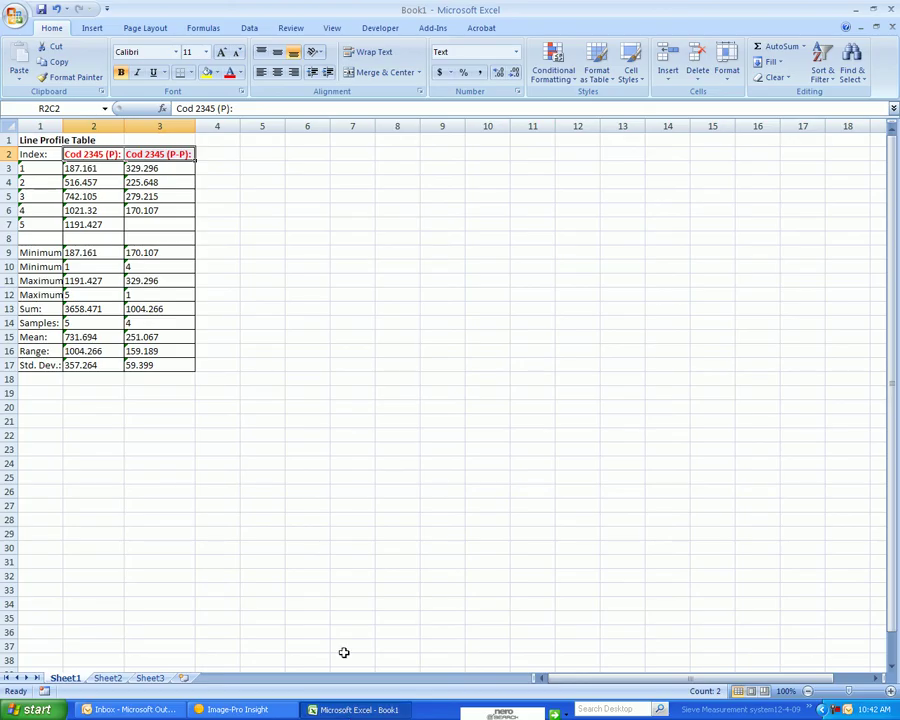
Insert the Cod 2345.png picture from the Desktop into the Excel sheet
left_click(91, 28)
left_click(97, 57)
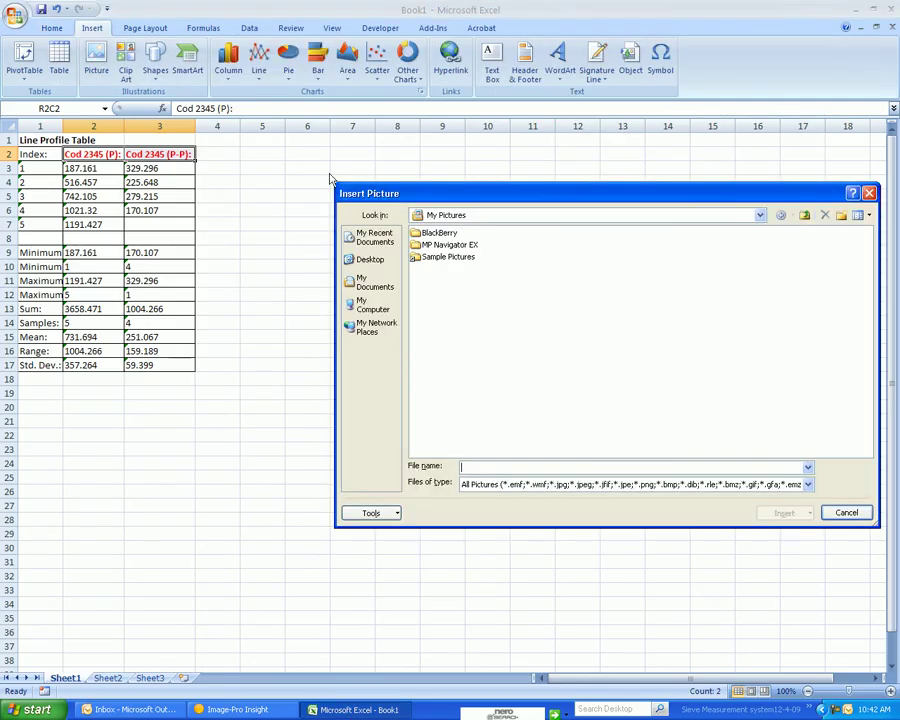
left_click(645, 216)
scroll(466, 233, "up", 1)
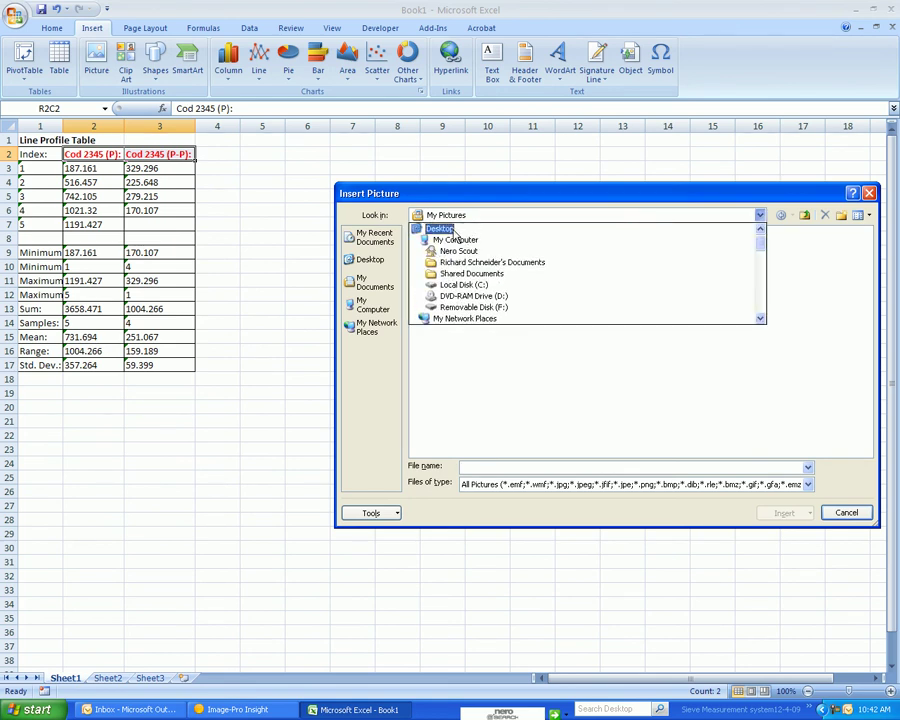
left_click(441, 229)
left_click(585, 412)
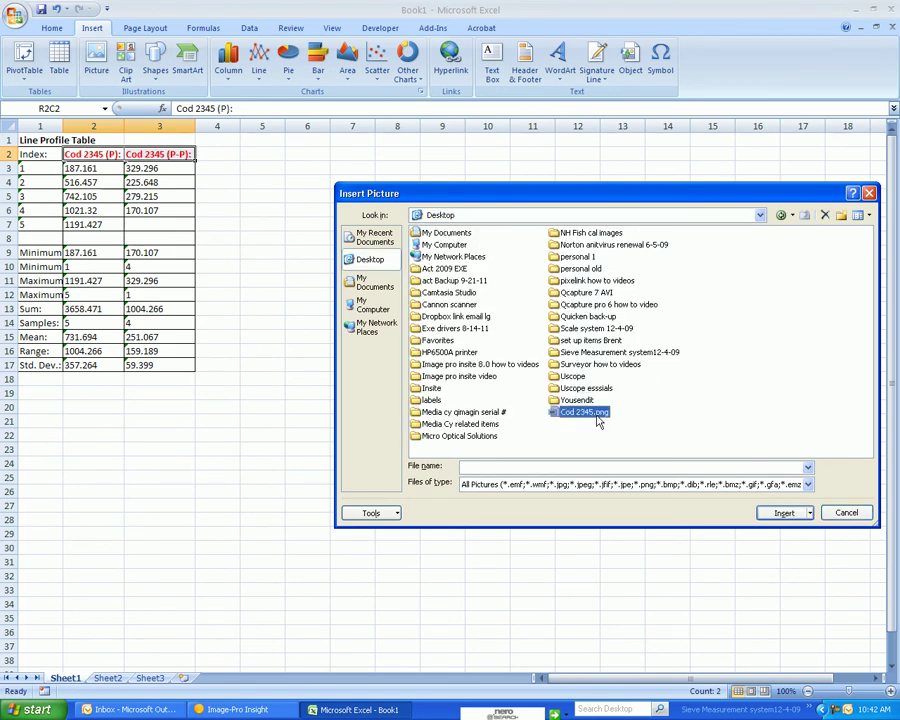
left_click(782, 512)
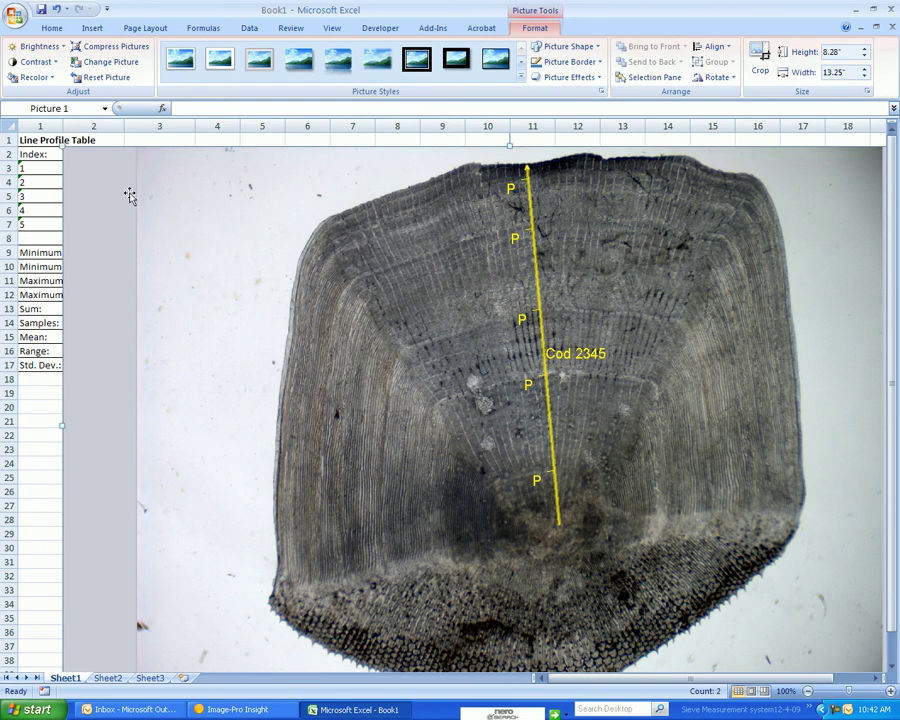
Shrink the snapshot to about 4.92" × 7.88" and place it beside the peak table
left_click_drag(62, 145, 425, 372)
left_click_drag(666, 454, 443, 231)
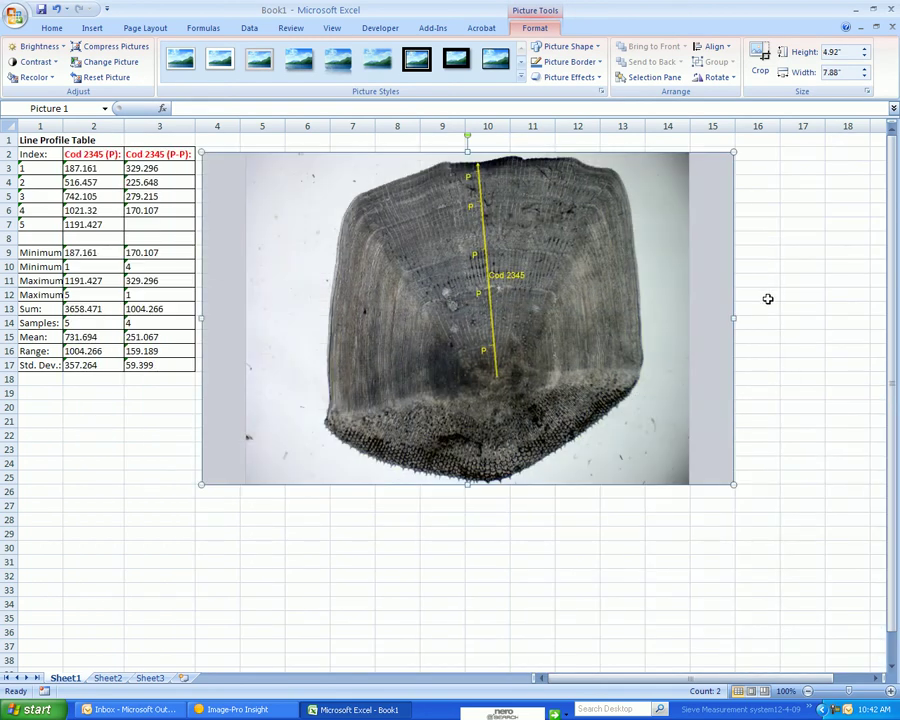
left_click(786, 294)
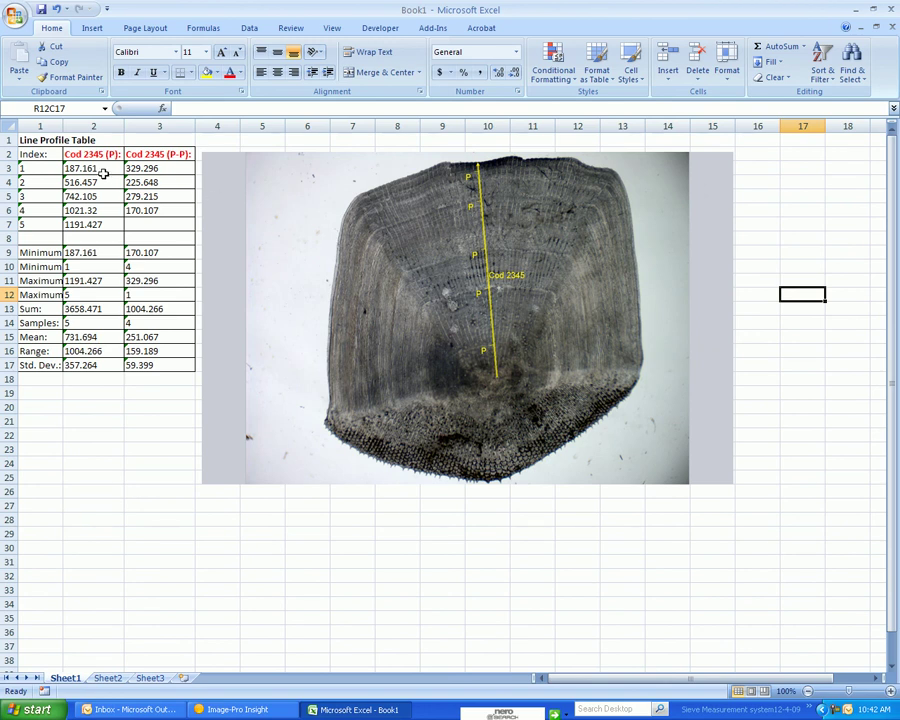
left_click(15, 16)
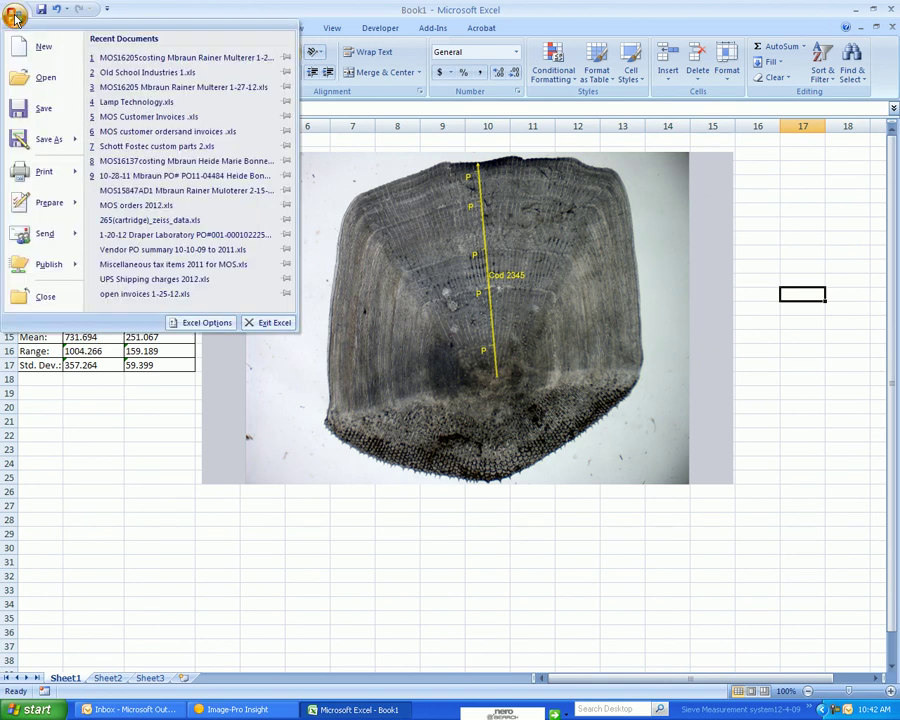
mouse_move(55, 143)
left_click(860, 494)
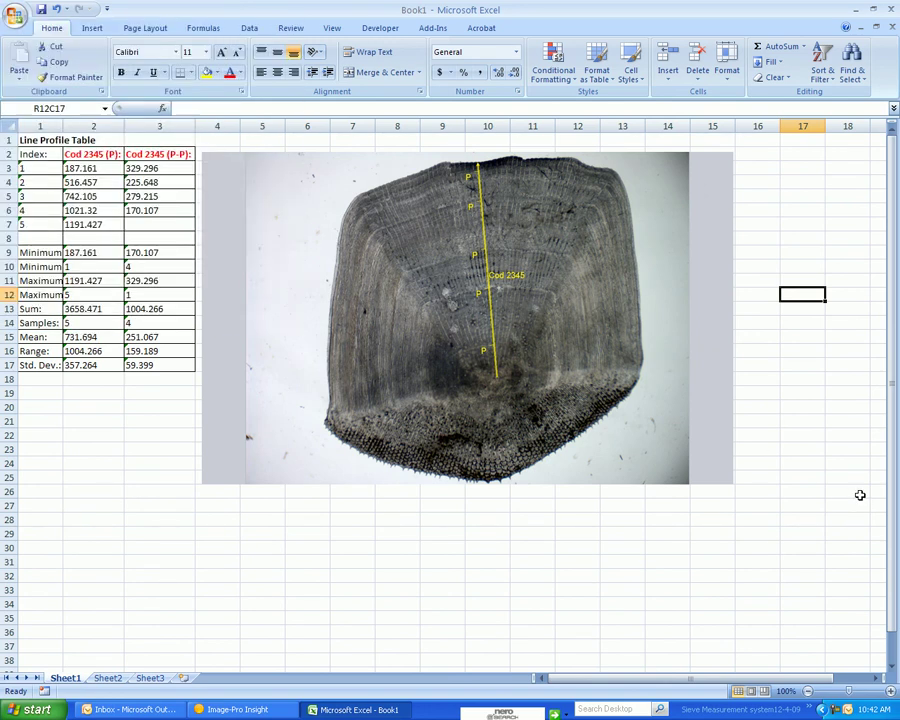
left_click(835, 710)
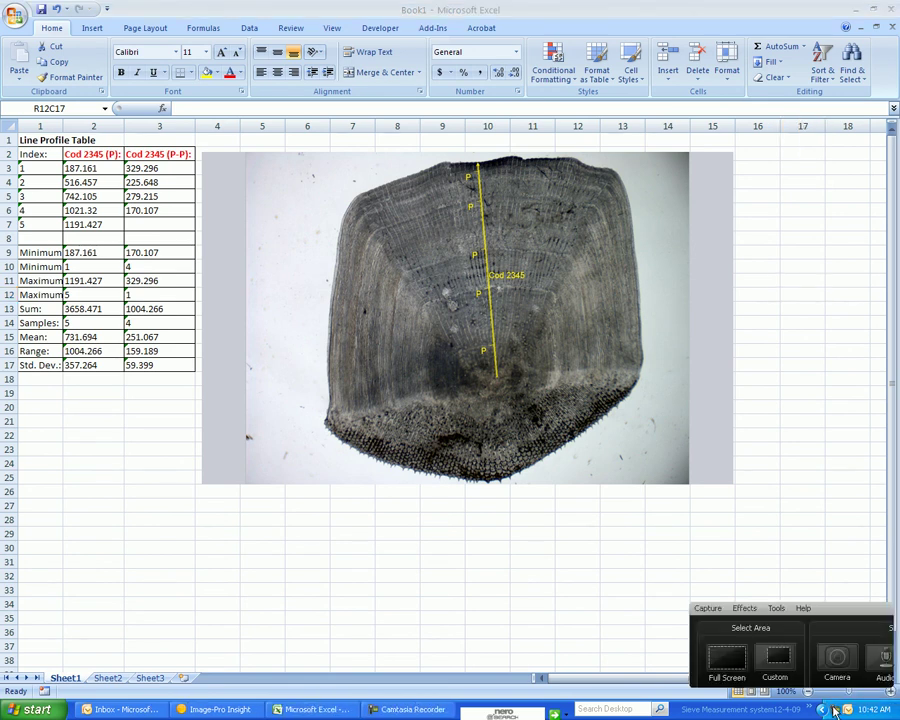